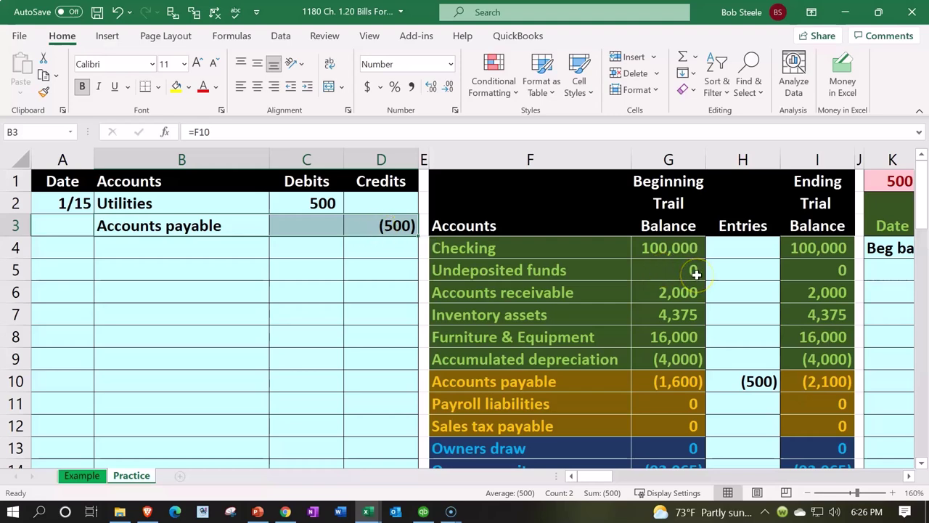
Step: Enter the date 1/15 in the Accounts payable ledger, in the row directly below its beginning balance
{"action": "left_click", "coordinate": [402, 319]}
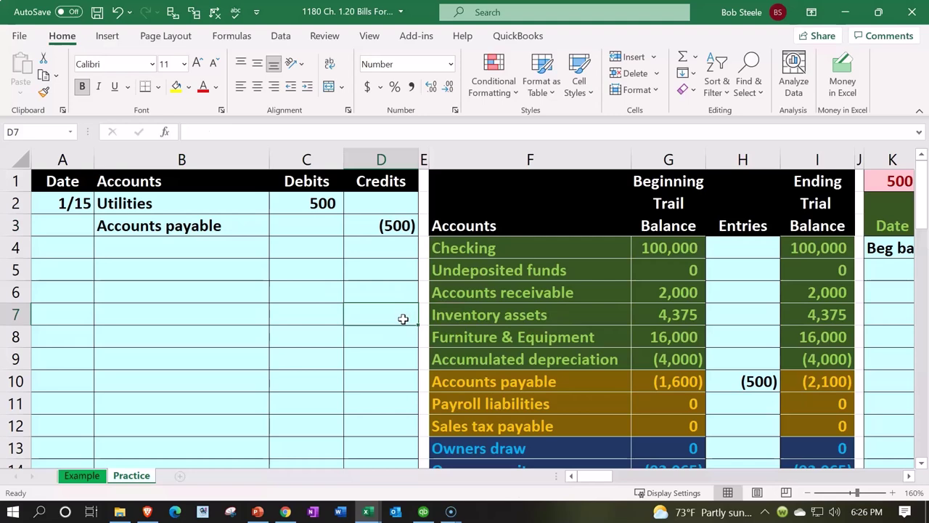
{"action": "key", "text": "Right"}
{"action": "key", "text": "Right"}
{"action": "key", "text": "Down"}
{"action": "key", "text": "Down"}
{"action": "key", "text": "Down"}
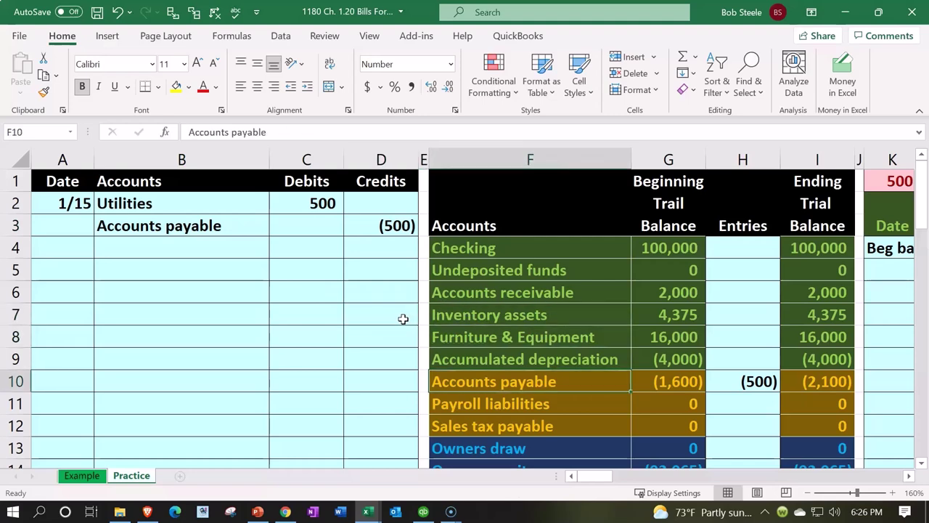
{"action": "key", "text": "Right"}
{"action": "key", "text": "Right"}
{"action": "key", "text": "Right"}
{"action": "key", "text": "Right"}
{"action": "key", "text": "Right"}
{"action": "key", "text": "Right"}
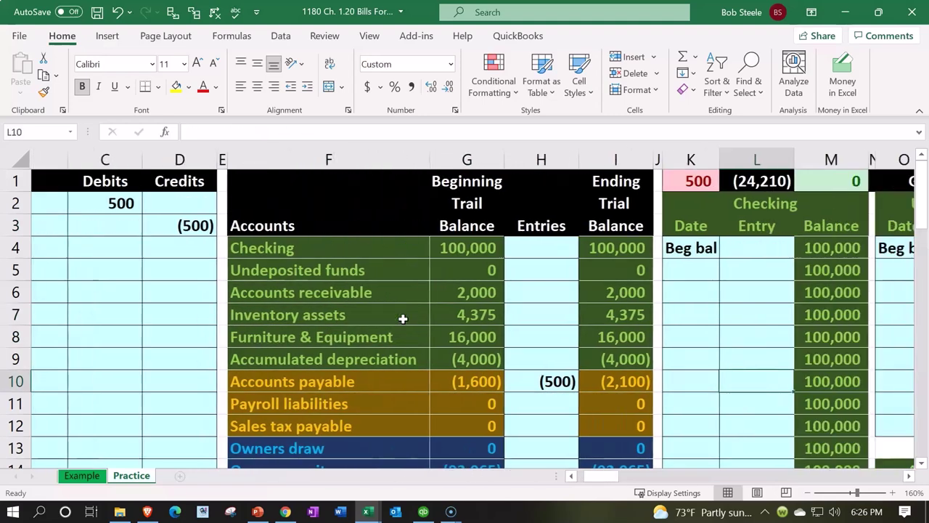
{"action": "key", "text": "Right"}
{"action": "key", "text": "Right"}
{"action": "key", "text": "Right"}
{"action": "key", "text": "Right"}
{"action": "key", "text": "Right"}
{"action": "key", "text": "Right"}
{"action": "key", "text": "Right"}
{"action": "key", "text": "Right"}
{"action": "key", "text": "Right"}
{"action": "key", "text": "Right"}
{"action": "key", "text": "Right"}
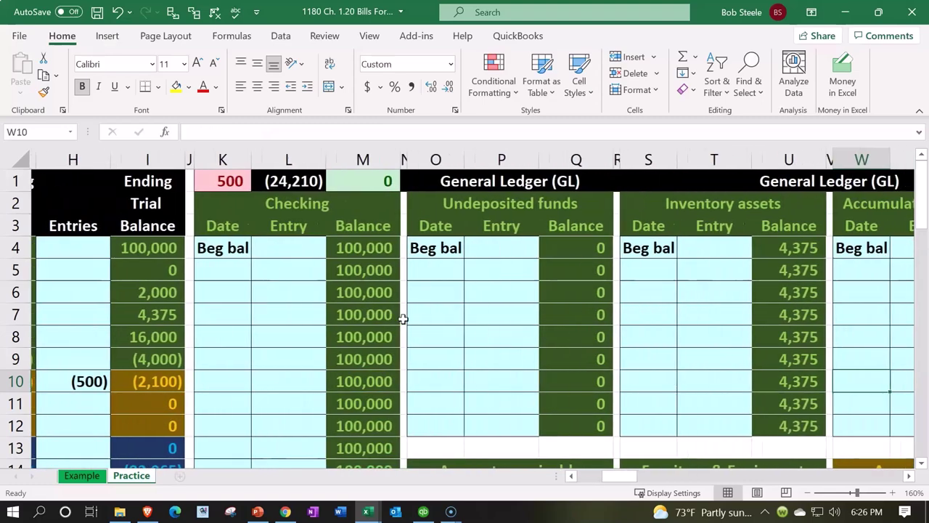
{"action": "key", "text": "Right"}
{"action": "key", "text": "Right"}
{"action": "key", "text": "Right"}
{"action": "key", "text": "Right"}
{"action": "key", "text": "Down"}
{"action": "key", "text": "Down"}
{"action": "key", "text": "Down"}
{"action": "key", "text": "Down"}
{"action": "key", "text": "Down"}
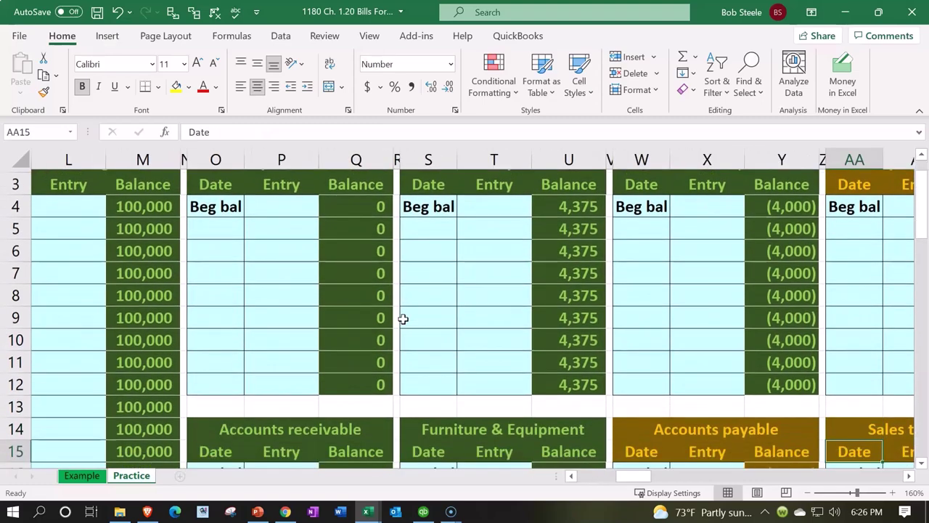
{"action": "key", "text": "Down"}
{"action": "key", "text": "Down"}
{"action": "key", "text": "Down"}
{"action": "key", "text": "Down"}
{"action": "key", "text": "Down"}
{"action": "key", "text": "Left"}
{"action": "key", "text": "Left"}
{"action": "key", "text": "Left"}
{"action": "key", "text": "Left"}
{"action": "key", "text": "Up"}
{"action": "key", "text": "Up"}
{"action": "key", "text": "Up"}
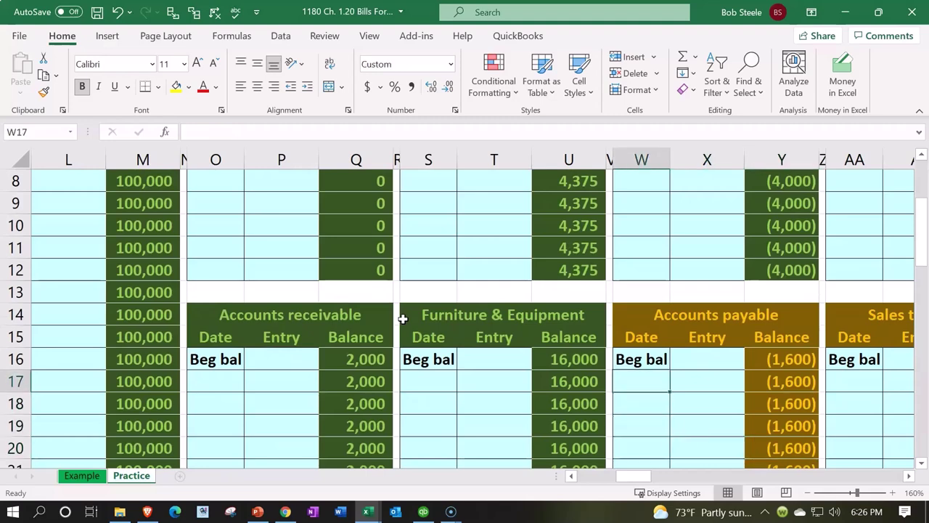
{"action": "type", "text": "1/15"}
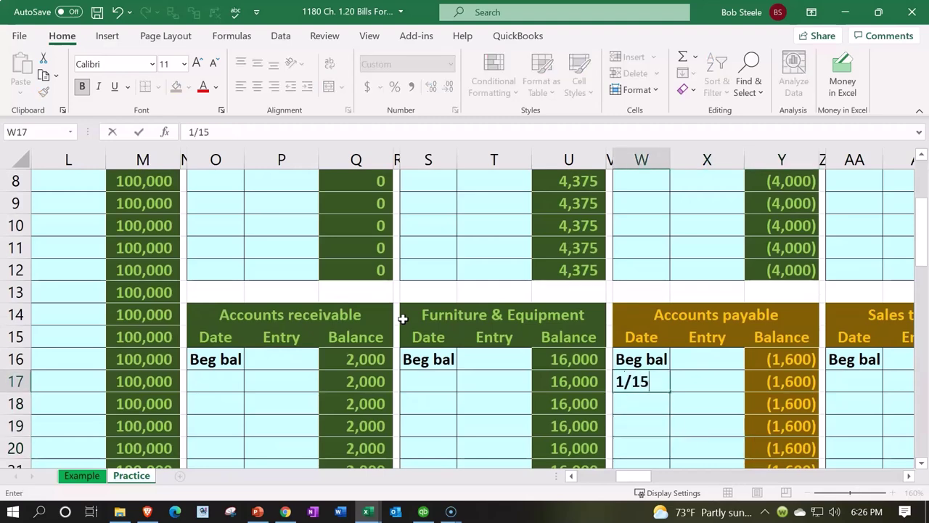
{"action": "key", "text": "Return"}
Step: Link the 1/15 entry in the Accounts payable ledger to the journal's Accounts payable credit with the formula =D3
{"action": "key", "text": "Up"}
{"action": "key", "text": "Right"}
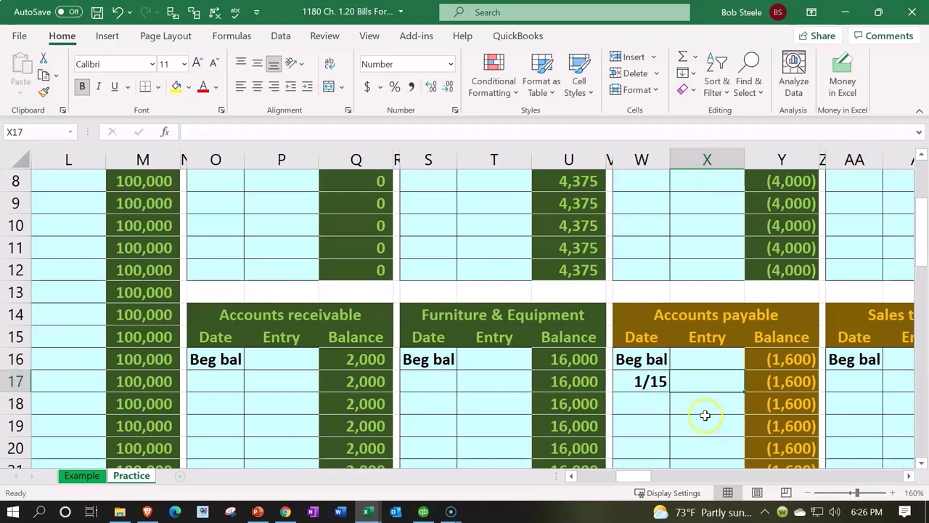
{"action": "type", "text": "="}
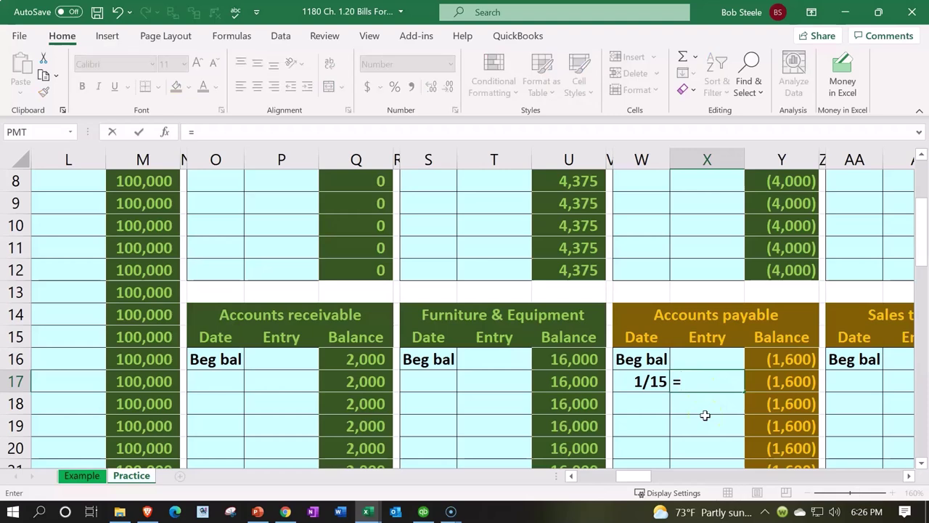
{"action": "key", "text": "Left"}
{"action": "key", "text": "Left"}
{"action": "key", "text": "Left"}
{"action": "key", "text": "Left"}
{"action": "key", "text": "Left"}
{"action": "key", "text": "Left"}
{"action": "key", "text": "Left"}
{"action": "key", "text": "Left"}
{"action": "key", "text": "Left"}
{"action": "key", "text": "Left"}
{"action": "key", "text": "Left"}
{"action": "key", "text": "Left"}
{"action": "key", "text": "Left"}
{"action": "key", "text": "Left"}
{"action": "key", "text": "Left"}
{"action": "key", "text": "Left"}
{"action": "key", "text": "Left"}
{"action": "key", "text": "Left"}
{"action": "key", "text": "Left"}
{"action": "key", "text": "Left"}
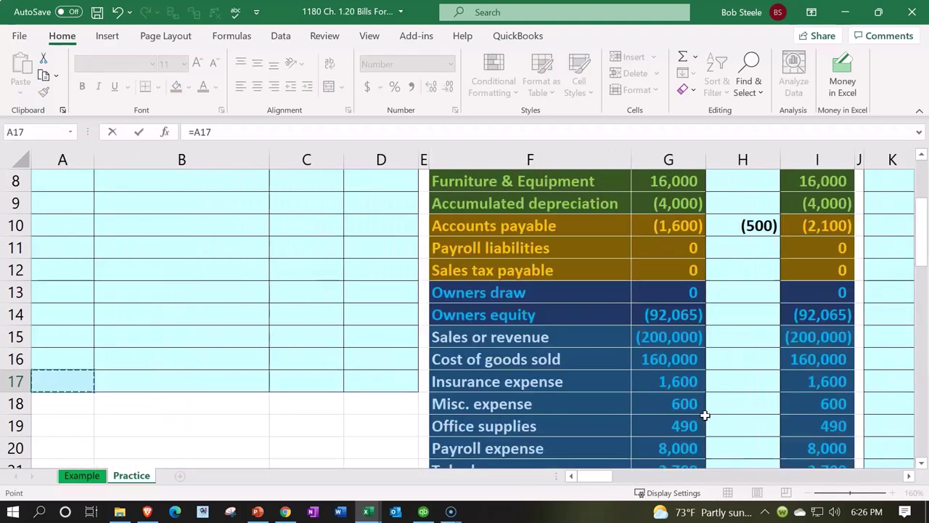
{"action": "key", "text": "Up"}
{"action": "key", "text": "Up"}
{"action": "key", "text": "Up"}
{"action": "key", "text": "Up"}
{"action": "key", "text": "Up"}
{"action": "key", "text": "Up"}
{"action": "key", "text": "Up"}
{"action": "key", "text": "Up"}
{"action": "key", "text": "Up"}
{"action": "key", "text": "Up"}
{"action": "key", "text": "Up"}
{"action": "key", "text": "Up"}
{"action": "key", "text": "Up"}
{"action": "key", "text": "Up"}
{"action": "key", "text": "Up"}
{"action": "key", "text": "Up"}
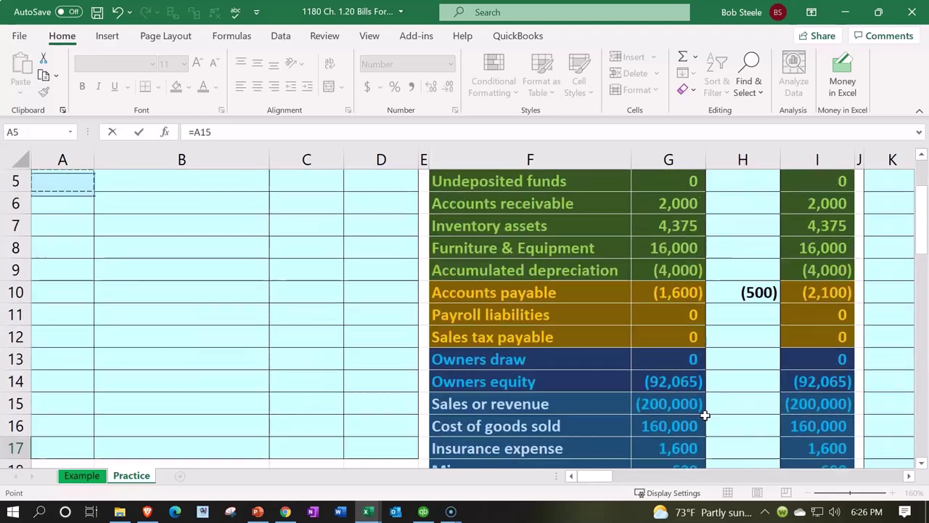
{"action": "key", "text": "Down"}
{"action": "key", "text": "Down"}
{"action": "key", "text": "Right"}
{"action": "key", "text": "Right"}
{"action": "key", "text": "Right"}
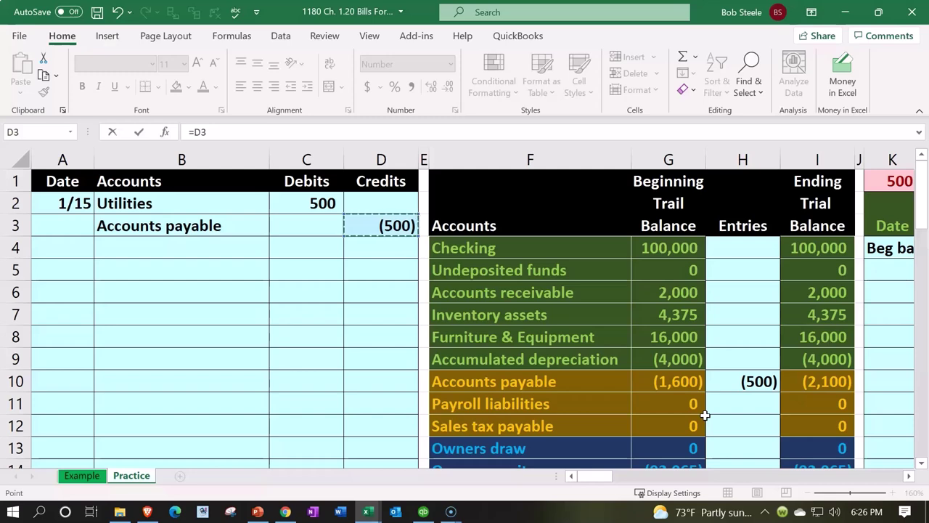
{"action": "key", "text": "Return"}
Step: Examine the beginning balance and the 1/15 running balance formulas in the Accounts payable ledger
{"action": "key", "text": "Right"}
{"action": "key", "text": "Right"}
{"action": "key", "text": "Right"}
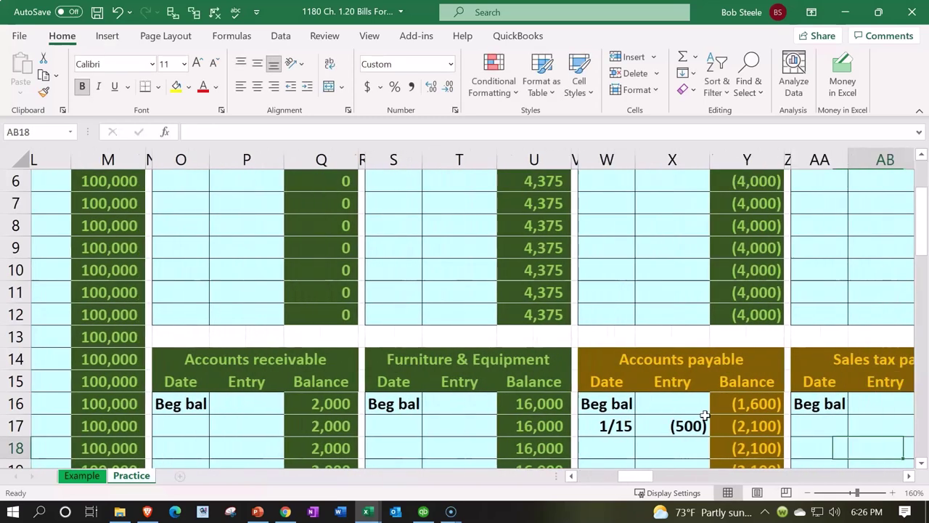
{"action": "key", "text": "Right"}
{"action": "key", "text": "Up"}
{"action": "key", "text": "Up"}
{"action": "key", "text": "Left"}
{"action": "key", "text": "Left"}
{"action": "key", "text": "Left"}
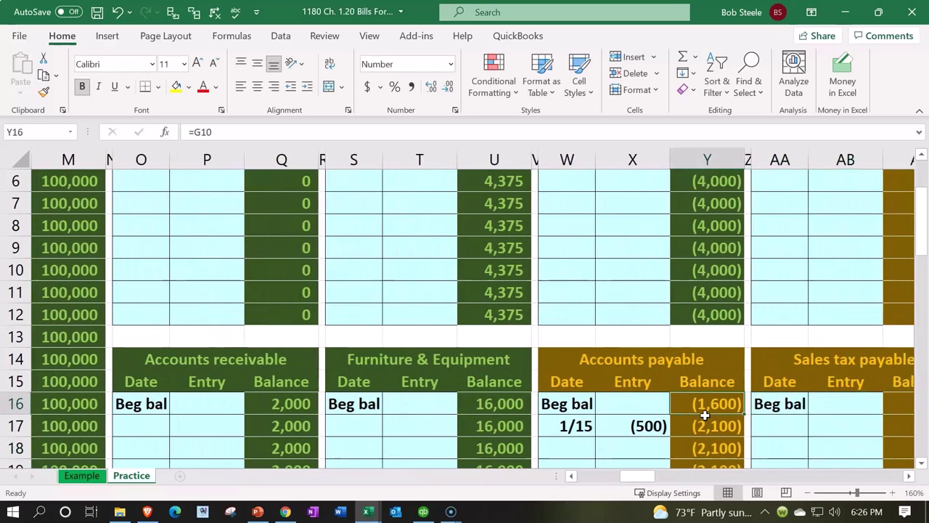
{"action": "scroll", "coordinate": [705, 414], "scroll_direction": "down", "scroll_amount": 1}
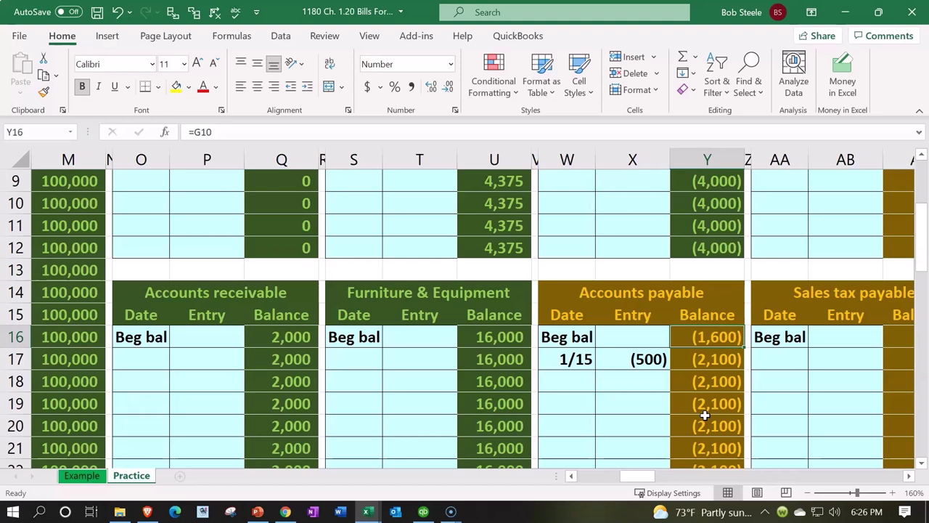
{"action": "key", "text": "Down"}
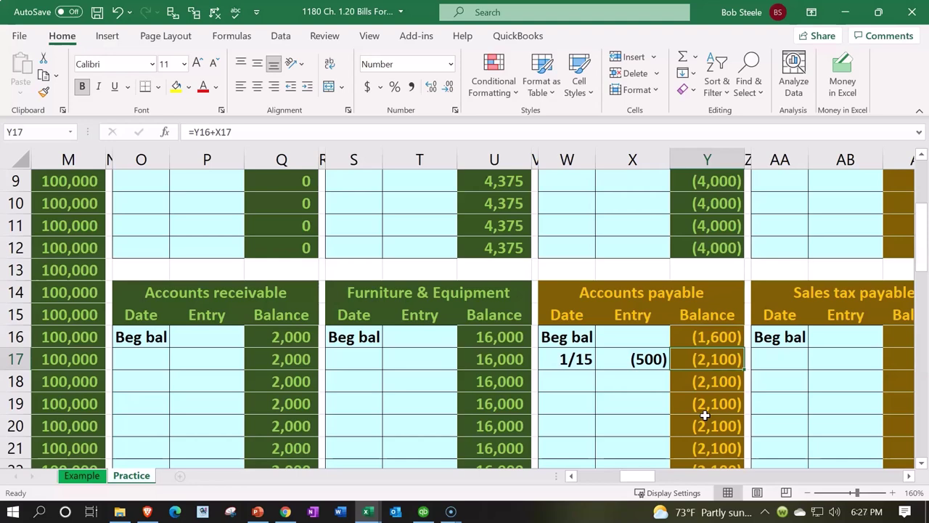
Step: Examine the Accounts payable ending balance in the trial balance, for comparison with its ledger account
{"action": "key", "text": "Left"}
{"action": "key", "text": "Left"}
{"action": "key", "text": "Left"}
{"action": "key", "text": "Left"}
{"action": "key", "text": "Left"}
{"action": "key", "text": "Left"}
{"action": "key", "text": "Left"}
{"action": "key", "text": "Left"}
{"action": "key", "text": "Left"}
{"action": "key", "text": "Left"}
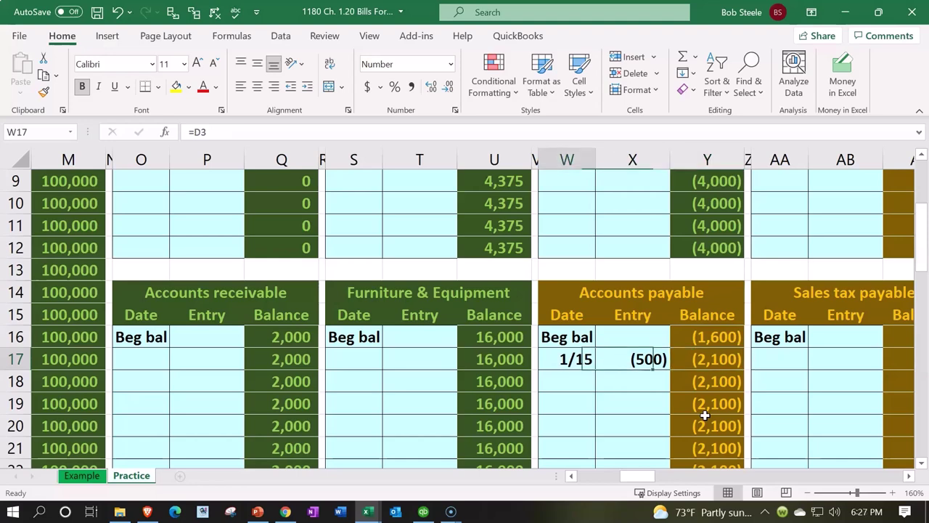
{"action": "key", "text": "Left"}
{"action": "key", "text": "Left"}
{"action": "key", "text": "Left"}
{"action": "key", "text": "Left"}
{"action": "key", "text": "Left"}
{"action": "key", "text": "Left"}
{"action": "key", "text": "Left"}
{"action": "key", "text": "Left"}
{"action": "key", "text": "Left"}
{"action": "key", "text": "Left"}
{"action": "key", "text": "Left"}
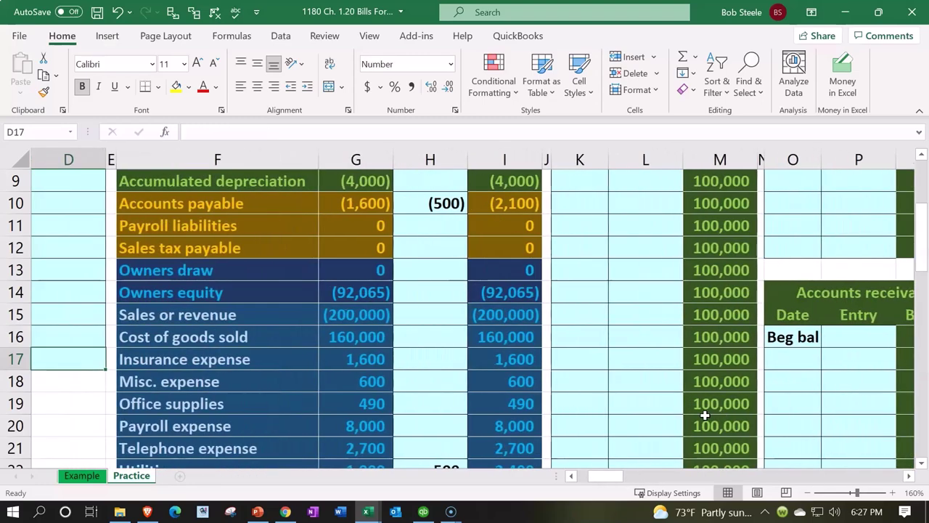
{"action": "scroll", "coordinate": [705, 415], "scroll_direction": "up", "scroll_amount": 3}
{"action": "left_click", "coordinate": [500, 381]}
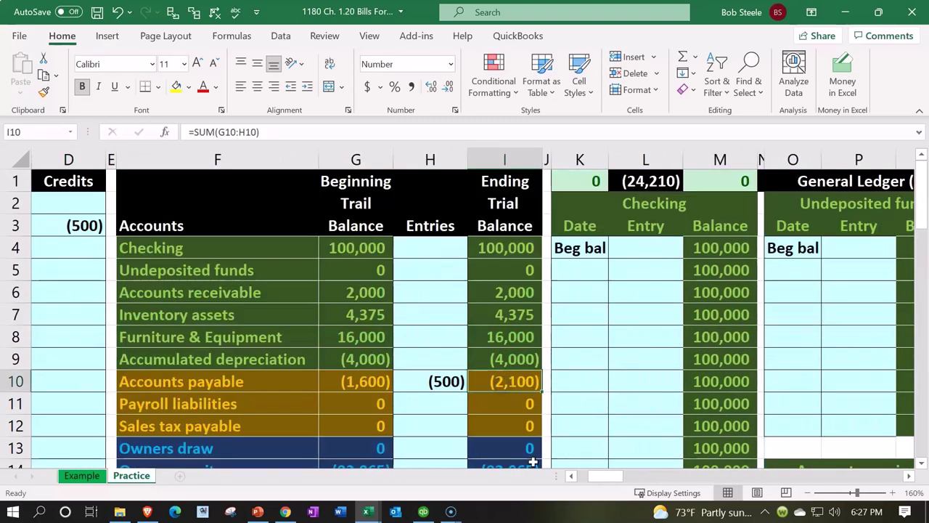
Step: Check the general ledger control formulas in K1 through M1
{"action": "left_click", "coordinate": [573, 176]}
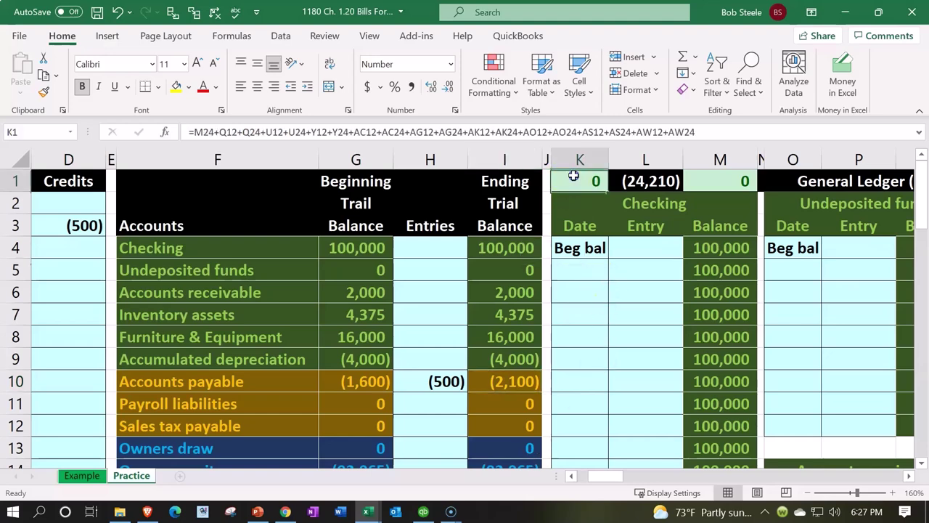
{"action": "key", "text": "Right"}
{"action": "key", "text": "Right"}
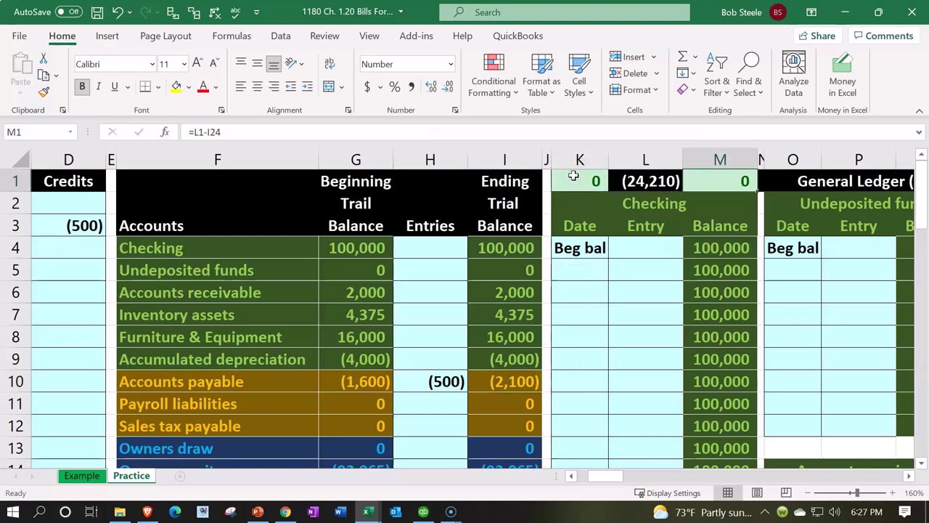
Step: Examine the Accounts payable ending balance formula in the trial balance
{"action": "key", "text": "Down"}
{"action": "key", "text": "Down"}
{"action": "key", "text": "Down"}
{"action": "key", "text": "Down"}
{"action": "key", "text": "Down"}
{"action": "key", "text": "Down"}
{"action": "key", "text": "Down"}
{"action": "key", "text": "Down"}
{"action": "key", "text": "Down"}
{"action": "key", "text": "Down"}
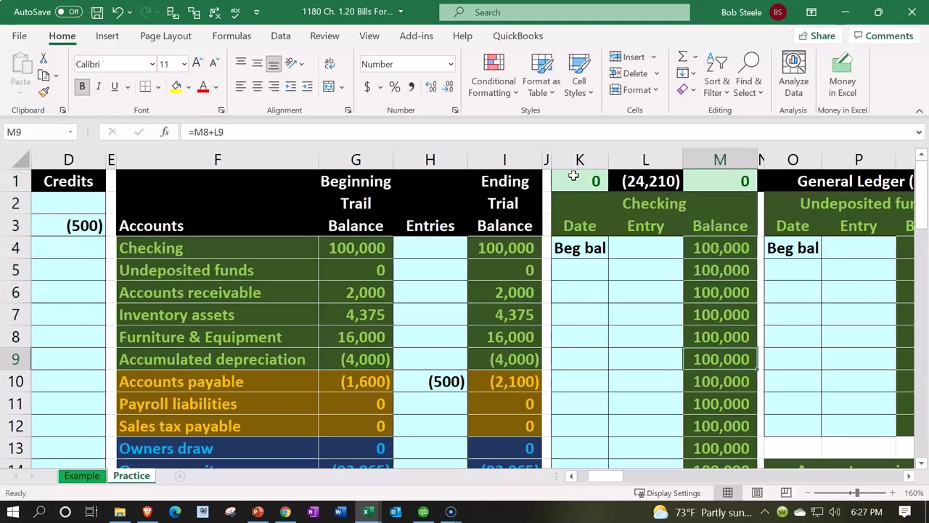
{"action": "key", "text": "Left"}
{"action": "key", "text": "Left"}
{"action": "key", "text": "Left"}
{"action": "key", "text": "Left"}
{"action": "key", "text": "Up"}
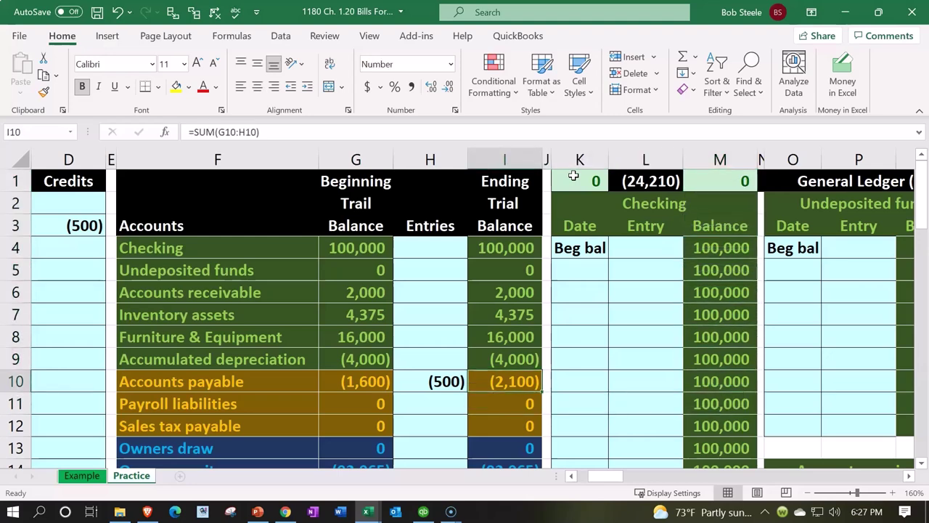
Step: Examine the 1/15 entry and running balance in the general ledger's Accounts payable account, to compare with the trial balance
{"action": "key", "text": "Right"}
{"action": "key", "text": "Right"}
{"action": "key", "text": "Right"}
{"action": "key", "text": "Right"}
{"action": "key", "text": "Right"}
{"action": "key", "text": "Right"}
{"action": "key", "text": "Right"}
{"action": "key", "text": "Right"}
{"action": "key", "text": "Right"}
{"action": "key", "text": "Right"}
{"action": "key", "text": "Right"}
{"action": "key", "text": "Right"}
{"action": "key", "text": "Right"}
{"action": "key", "text": "Right"}
{"action": "key", "text": "Right"}
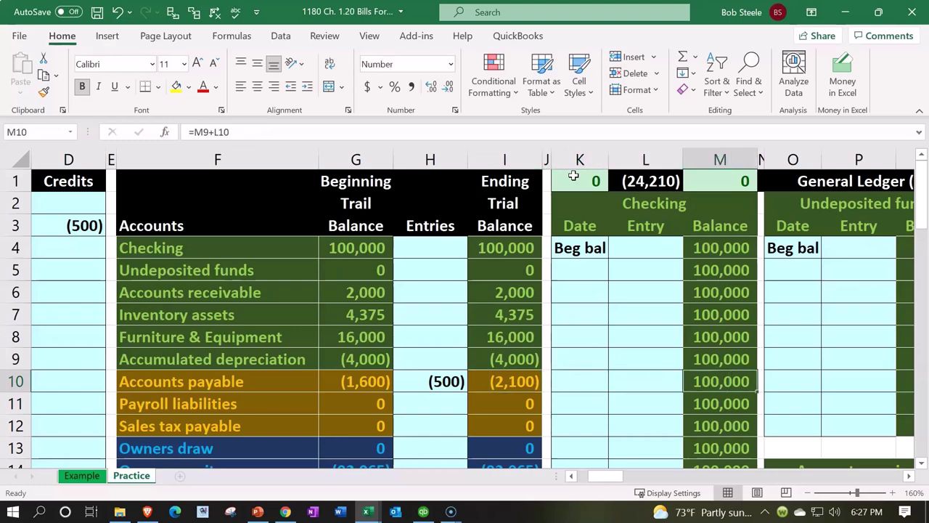
{"action": "key", "text": "Right"}
{"action": "key", "text": "Right"}
{"action": "key", "text": "Right"}
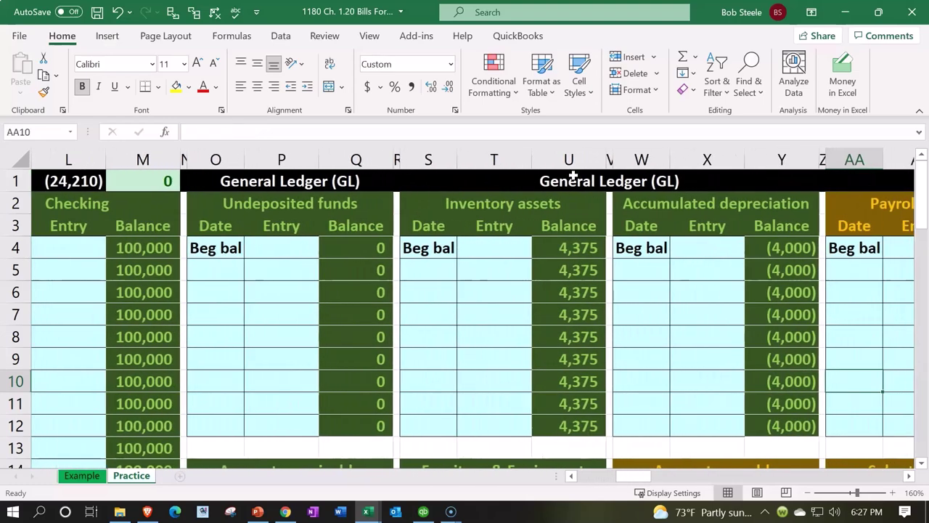
{"action": "scroll", "coordinate": [766, 347], "scroll_direction": "down", "scroll_amount": 2}
{"action": "scroll", "coordinate": [766, 347], "scroll_direction": "down", "scroll_amount": 1}
{"action": "left_click", "coordinate": [728, 337]}
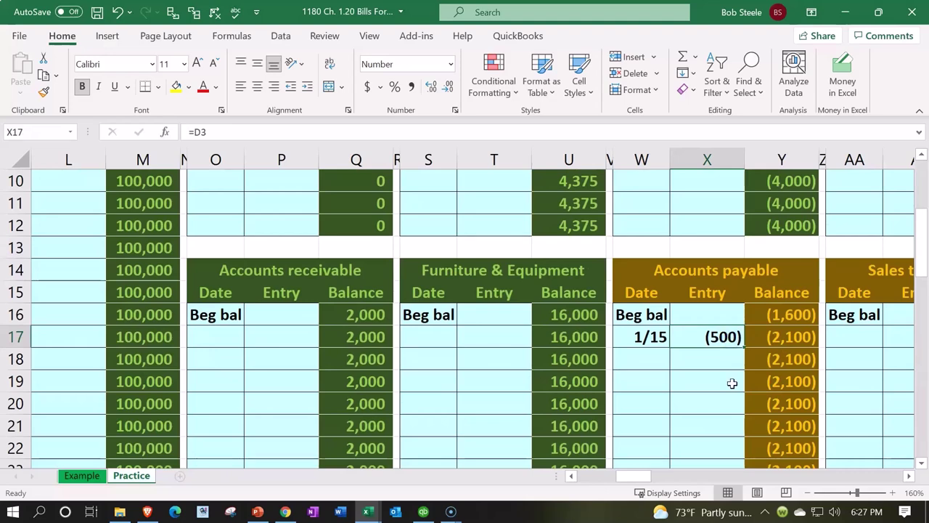
{"action": "scroll", "coordinate": [732, 383], "scroll_direction": "up", "scroll_amount": 3}
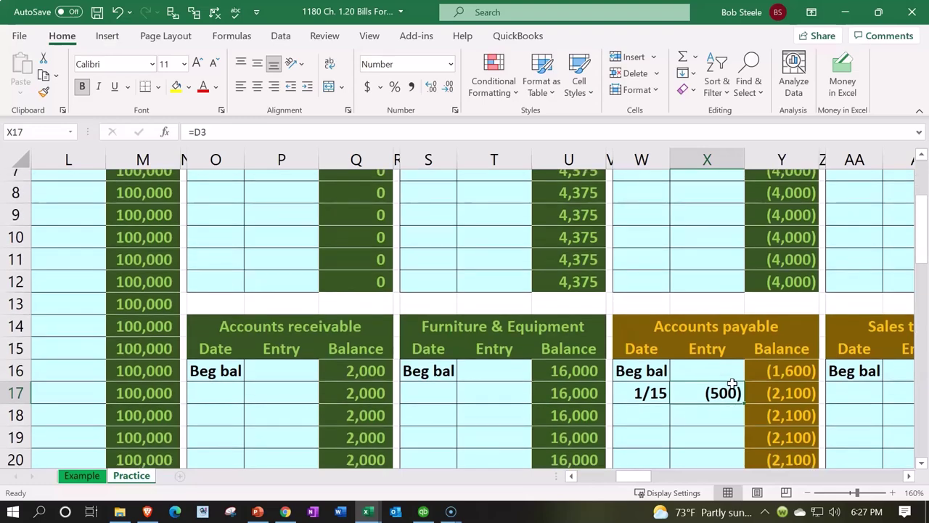
{"action": "left_click", "coordinate": [668, 291]}
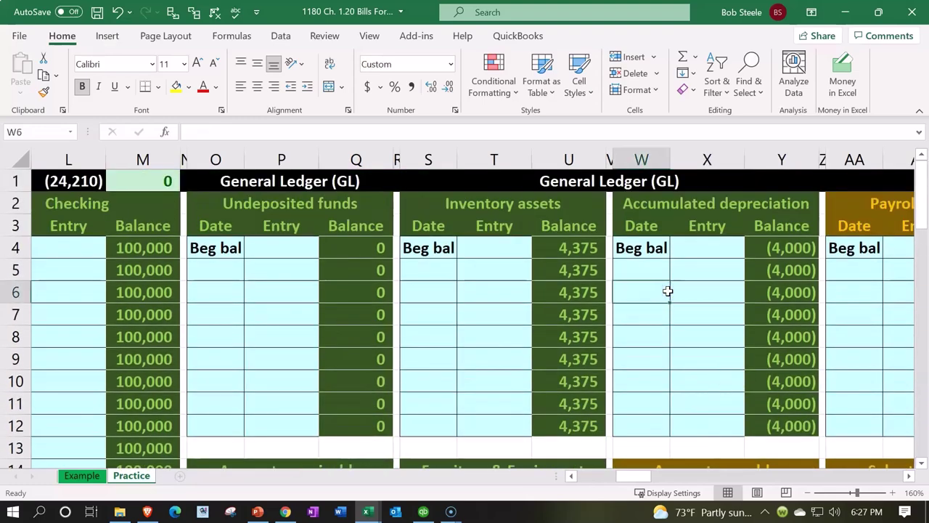
Step: Review the 1/15 journal entry and its Accounts payable line
{"action": "key", "text": "Left"}
{"action": "key", "text": "Left"}
{"action": "key", "text": "Left"}
{"action": "key", "text": "Left"}
{"action": "key", "text": "Left"}
{"action": "key", "text": "Left"}
{"action": "key", "text": "Left"}
{"action": "key", "text": "Left"}
{"action": "key", "text": "Left"}
{"action": "key", "text": "Left"}
{"action": "key", "text": "Left"}
{"action": "key", "text": "Left"}
{"action": "key", "text": "Left"}
{"action": "key", "text": "Left"}
{"action": "key", "text": "Left"}
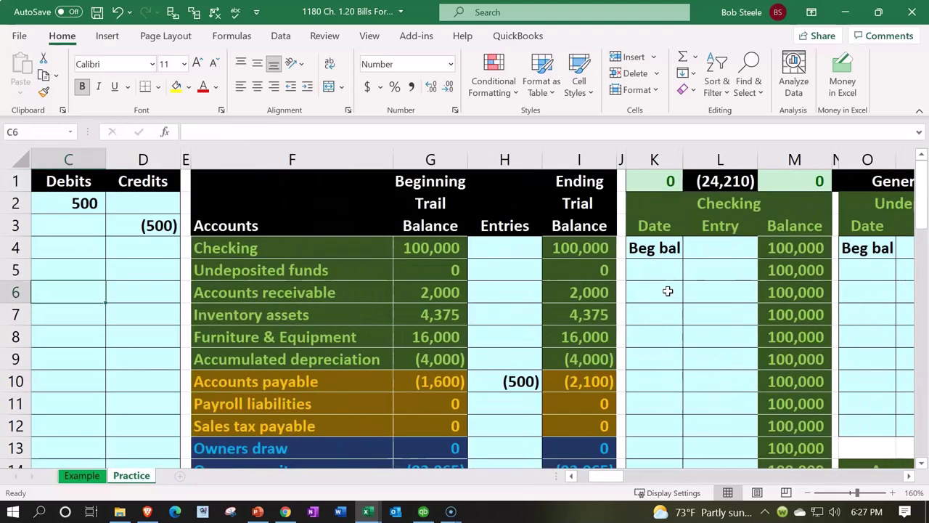
{"action": "key", "text": "Left"}
{"action": "key", "text": "Left"}
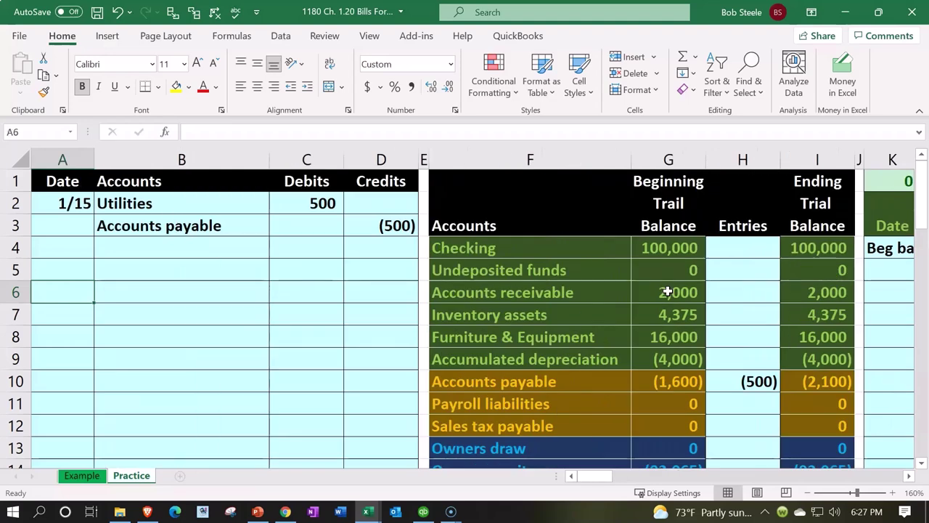
{"action": "key", "text": "Up"}
{"action": "key", "text": "Up"}
{"action": "key", "text": "Up"}
{"action": "key", "text": "Right"}
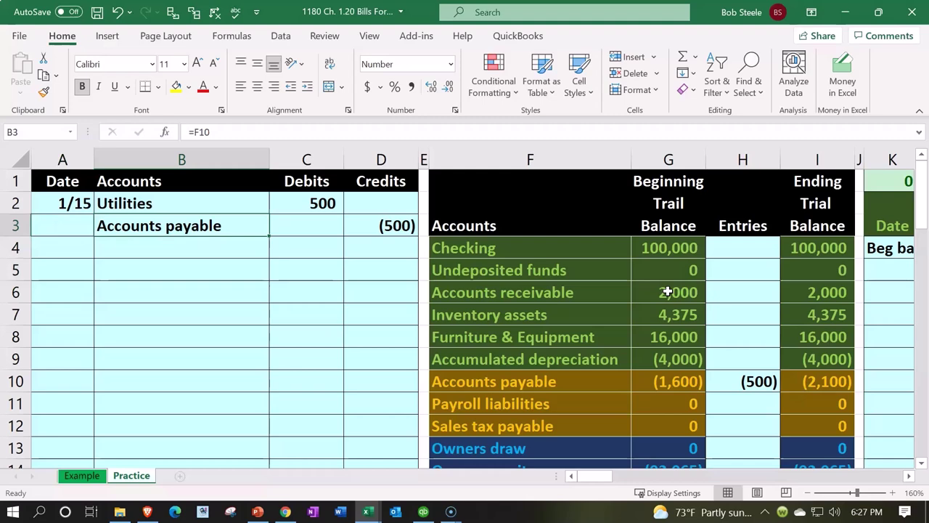
Step: Find the Accounts Payable Subsidiary Ledger beyond the general ledger accounts and examine its control cells and vendor accounts
{"action": "key", "text": "Right"}
{"action": "key", "text": "Right"}
{"action": "key", "text": "Right"}
{"action": "key", "text": "Right"}
{"action": "key", "text": "Right"}
{"action": "key", "text": "Right"}
{"action": "key", "text": "Right"}
{"action": "key", "text": "Right"}
{"action": "key", "text": "Right"}
{"action": "key", "text": "Right"}
{"action": "key", "text": "Right"}
{"action": "key", "text": "Right"}
{"action": "key", "text": "Right"}
{"action": "key", "text": "Right"}
{"action": "key", "text": "Right"}
{"action": "key", "text": "Right"}
{"action": "key", "text": "Right"}
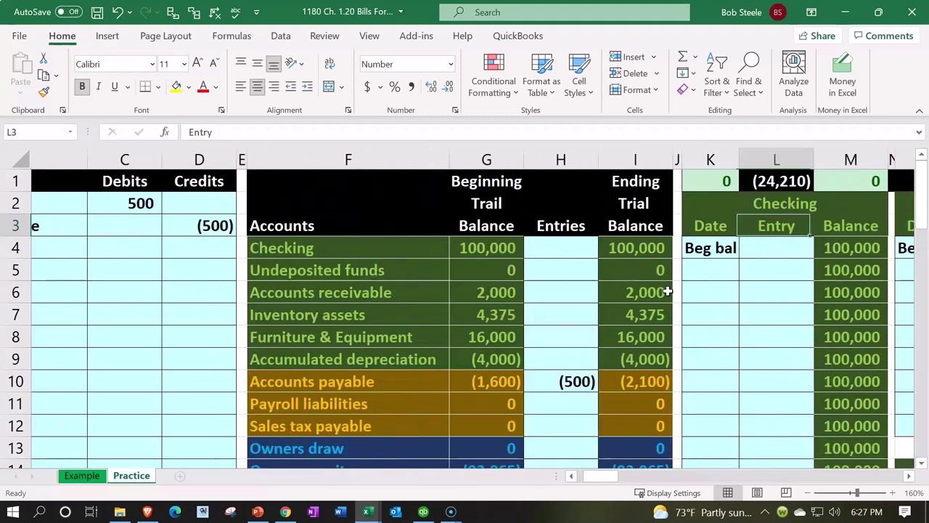
{"action": "key", "text": "Right"}
{"action": "key", "text": "Right"}
{"action": "key", "text": "Right"}
{"action": "key", "text": "Right"}
{"action": "key", "text": "Right"}
{"action": "key", "text": "Right"}
{"action": "key", "text": "Right"}
{"action": "key", "text": "Right"}
{"action": "key", "text": "Right"}
{"action": "key", "text": "Right"}
{"action": "key", "text": "Right"}
{"action": "key", "text": "Right"}
{"action": "key", "text": "Right"}
{"action": "key", "text": "Right"}
{"action": "key", "text": "Right"}
{"action": "key", "text": "Right"}
{"action": "key", "text": "Right"}
{"action": "key", "text": "Right"}
{"action": "key", "text": "Right"}
{"action": "key", "text": "Right"}
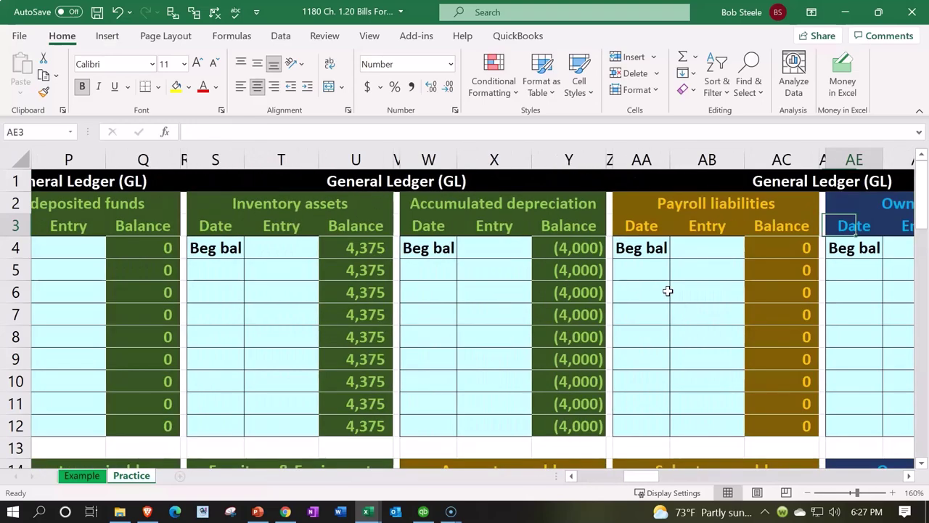
{"action": "key", "text": "Right"}
{"action": "key", "text": "Right"}
{"action": "key", "text": "Right"}
{"action": "key", "text": "Right"}
{"action": "key", "text": "Right"}
{"action": "key", "text": "Right"}
{"action": "key", "text": "Right"}
{"action": "key", "text": "Right"}
{"action": "key", "text": "Right"}
{"action": "key", "text": "Right"}
{"action": "key", "text": "Right"}
{"action": "key", "text": "Right"}
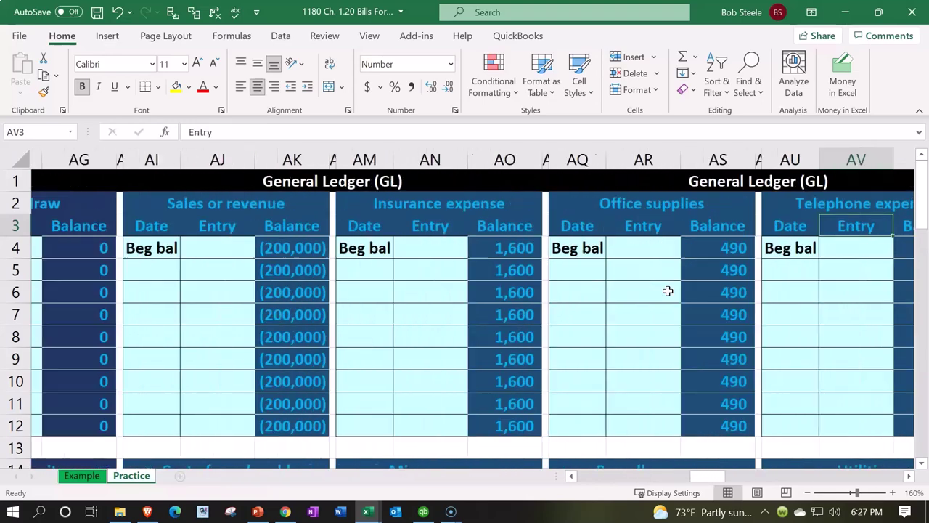
{"action": "key", "text": "Right"}
{"action": "key", "text": "Right"}
{"action": "key", "text": "Right"}
{"action": "key", "text": "Right"}
{"action": "key", "text": "Right"}
{"action": "key", "text": "Right"}
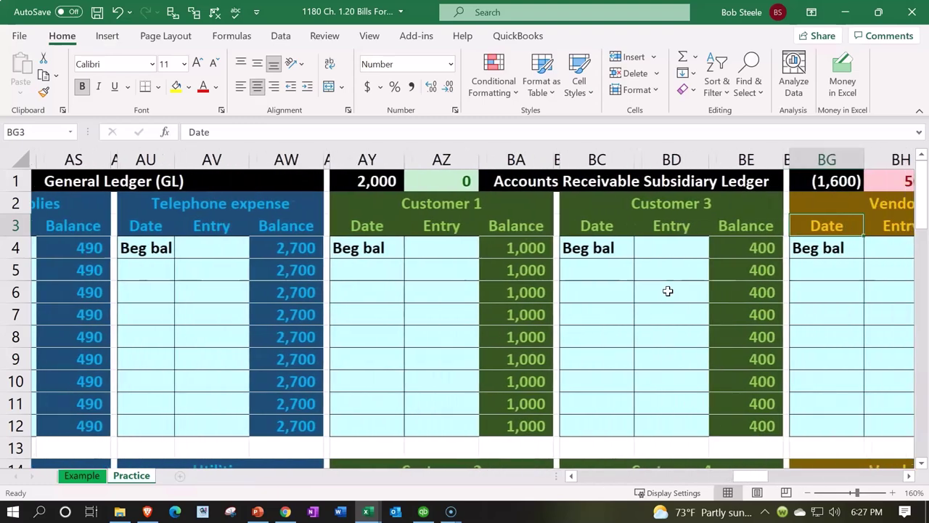
{"action": "key", "text": "Right"}
{"action": "key", "text": "Right"}
{"action": "key", "text": "Right"}
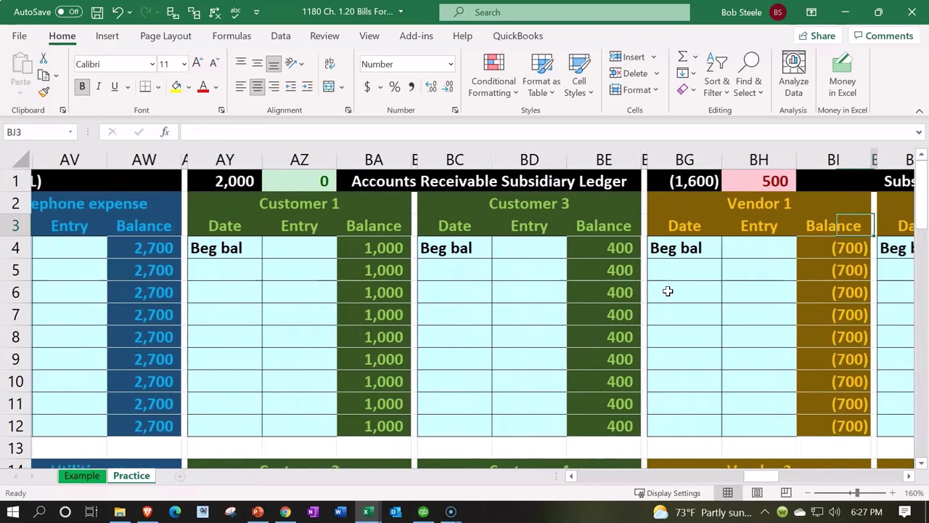
{"action": "key", "text": "Left"}
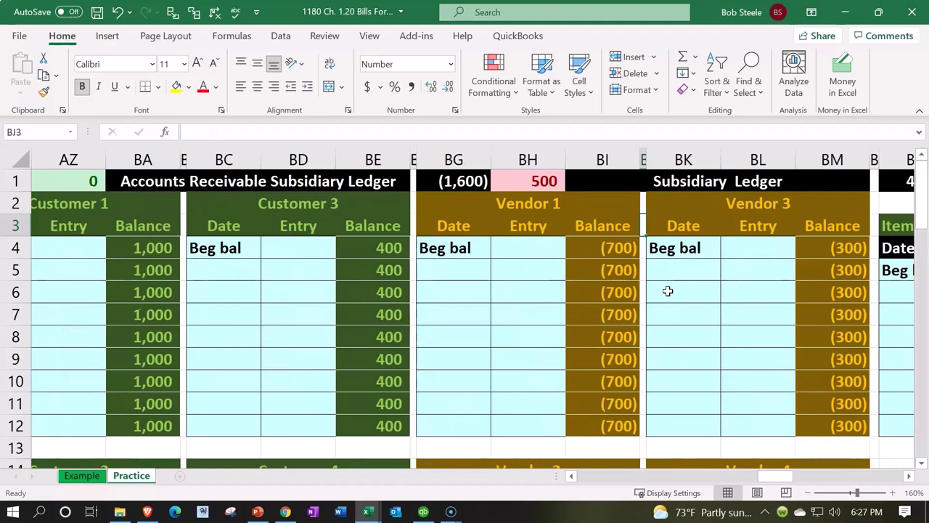
{"action": "key", "text": "Left"}
{"action": "key", "text": "Left"}
{"action": "key", "text": "Right"}
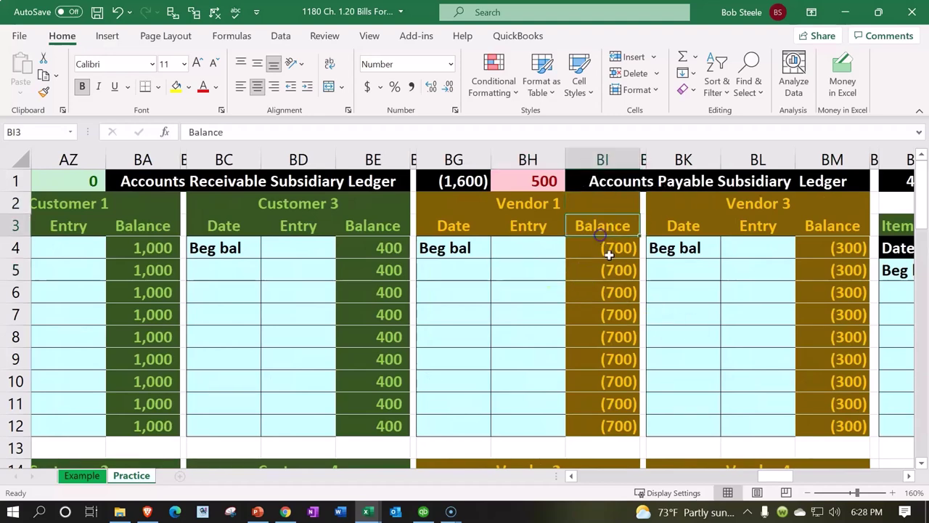
Step: Enter the date 1/15 in Vendor 4's subsidiary ledger, directly below its beginning balance
{"action": "left_click", "coordinate": [608, 254]}
{"action": "scroll", "coordinate": [722, 268], "scroll_direction": "down", "scroll_amount": 2}
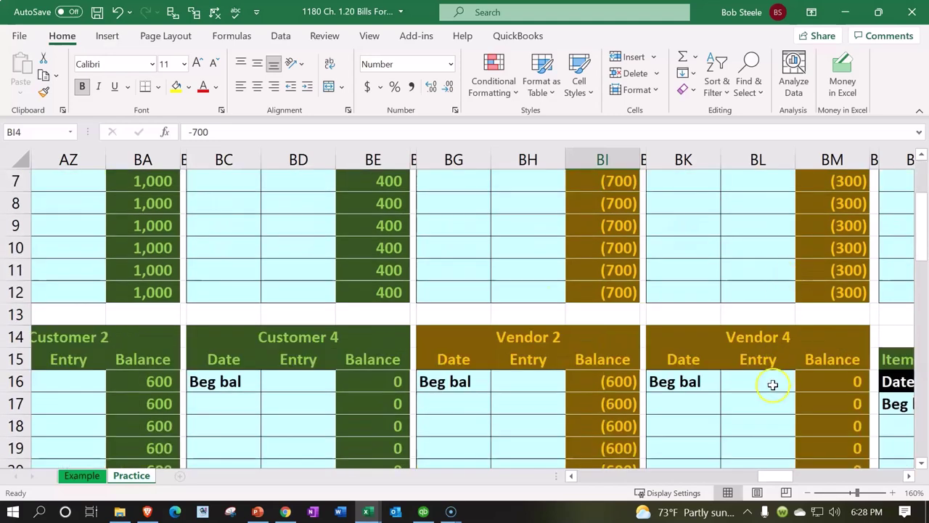
{"action": "left_click", "coordinate": [701, 404]}
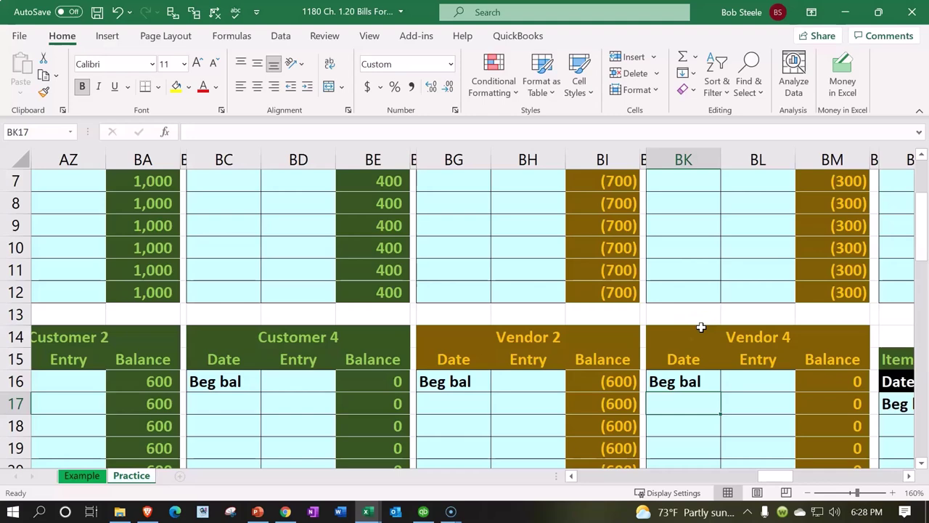
{"action": "type", "text": "1/15"}
{"action": "key", "text": "Tab"}
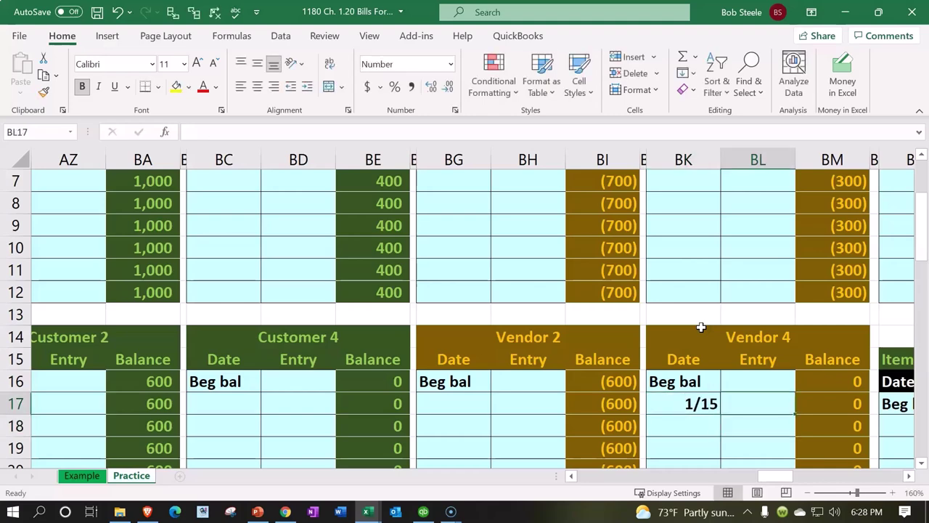
Step: Link Vendor 4's 1/15 entry in the subsidiary ledger to the Accounts payable credit in the journal entry with =D3
{"action": "scroll", "coordinate": [809, 396], "scroll_direction": "down", "scroll_amount": 1}
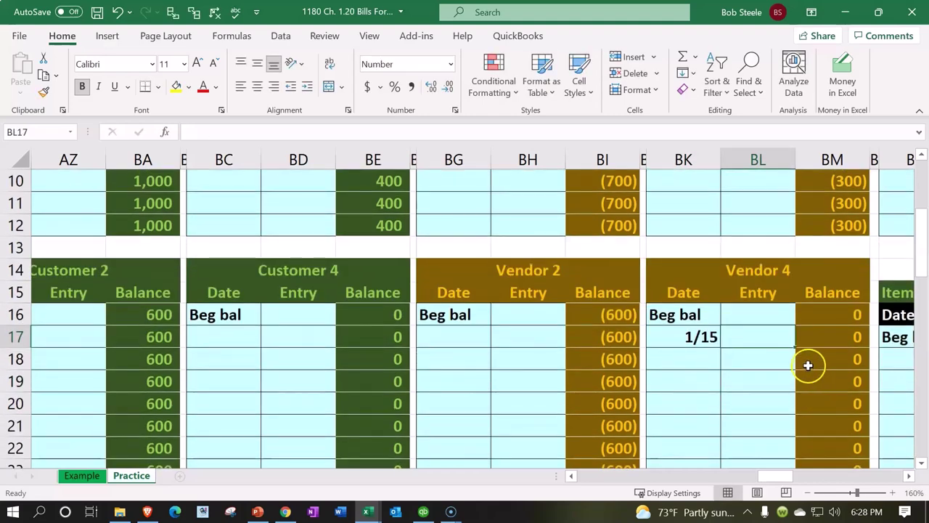
{"action": "type", "text": "="}
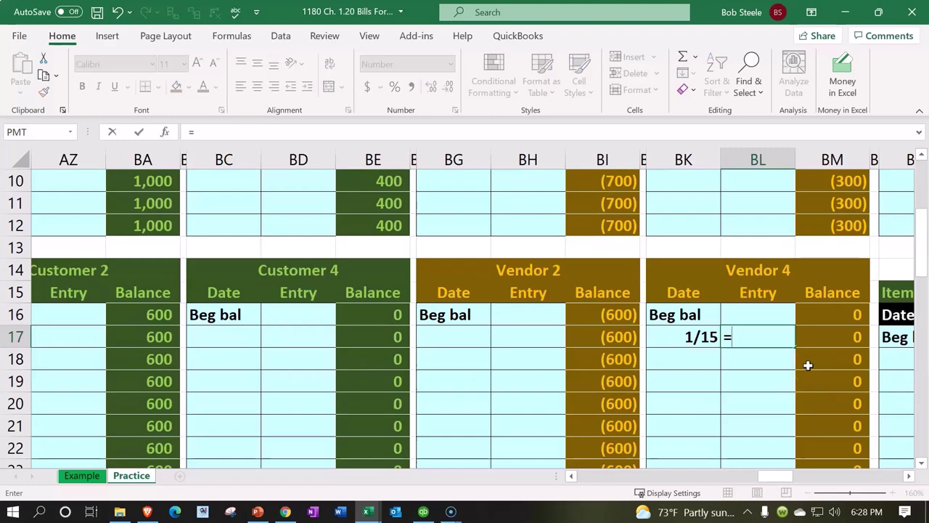
{"action": "key", "text": "Left"}
{"action": "key", "text": "Left"}
{"action": "key", "text": "Left"}
{"action": "key", "text": "Left"}
{"action": "key", "text": "Left"}
{"action": "key", "text": "Left"}
{"action": "key", "text": "Left"}
{"action": "key", "text": "Left"}
{"action": "key", "text": "Left"}
{"action": "key", "text": "Left"}
{"action": "key", "text": "Left"}
{"action": "key", "text": "Left"}
{"action": "key", "text": "Left"}
{"action": "key", "text": "Left"}
{"action": "key", "text": "Left"}
{"action": "key", "text": "Left"}
{"action": "key", "text": "Left"}
{"action": "key", "text": "Left"}
{"action": "key", "text": "Left"}
{"action": "key", "text": "Left"}
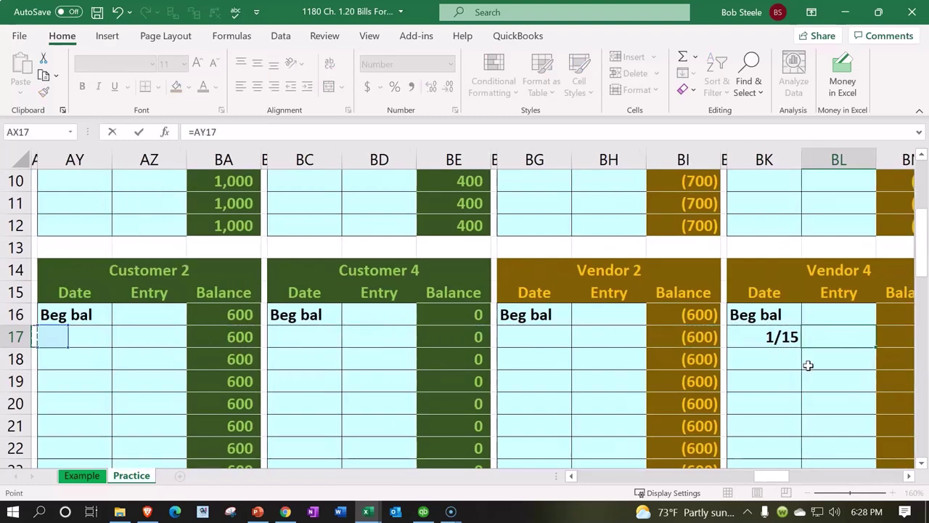
{"action": "key", "text": "Left"}
{"action": "key", "text": "Left"}
{"action": "key", "text": "Left"}
{"action": "key", "text": "Left"}
{"action": "key", "text": "Left"}
{"action": "key", "text": "Left"}
{"action": "key", "text": "Left"}
{"action": "key", "text": "Left"}
{"action": "key", "text": "Left"}
{"action": "key", "text": "Left"}
{"action": "key", "text": "Left"}
{"action": "key", "text": "Left"}
{"action": "key", "text": "Left"}
{"action": "key", "text": "Left"}
{"action": "key", "text": "Left"}
{"action": "key", "text": "Left"}
{"action": "key", "text": "Left"}
{"action": "key", "text": "Left"}
{"action": "key", "text": "Left"}
{"action": "key", "text": "Left"}
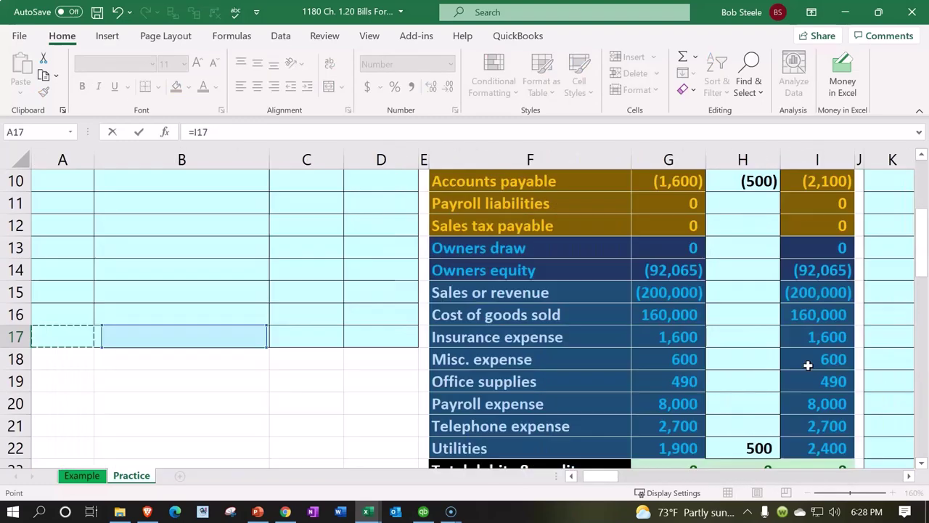
{"action": "key", "text": "Up"}
{"action": "key", "text": "Up"}
{"action": "key", "text": "Up"}
{"action": "key", "text": "Up"}
{"action": "key", "text": "Up"}
{"action": "key", "text": "Up"}
{"action": "key", "text": "Up"}
{"action": "key", "text": "Up"}
{"action": "key", "text": "Up"}
{"action": "key", "text": "Up"}
{"action": "key", "text": "Up"}
{"action": "key", "text": "Up"}
{"action": "key", "text": "Up"}
{"action": "key", "text": "Up"}
{"action": "key", "text": "Up"}
{"action": "key", "text": "Up"}
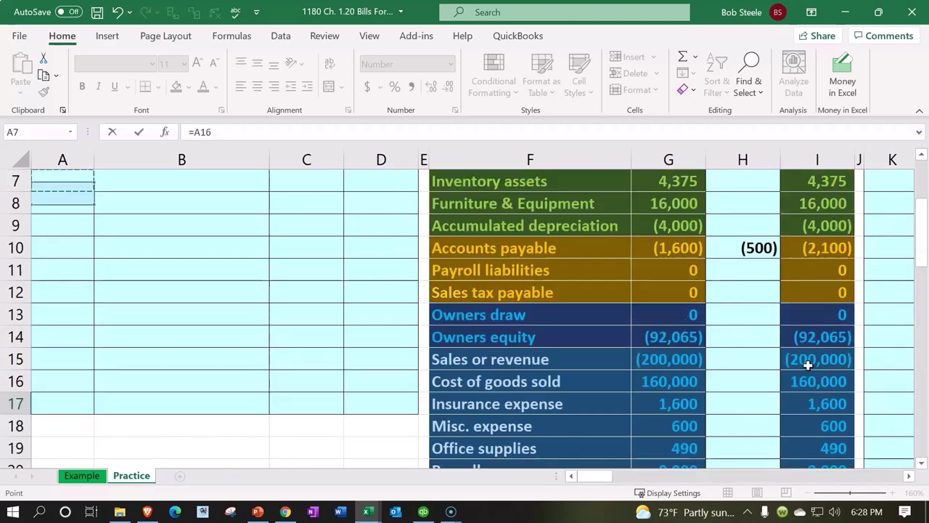
{"action": "key", "text": "Down"}
{"action": "key", "text": "Down"}
{"action": "key", "text": "Right"}
{"action": "key", "text": "Right"}
{"action": "key", "text": "Right"}
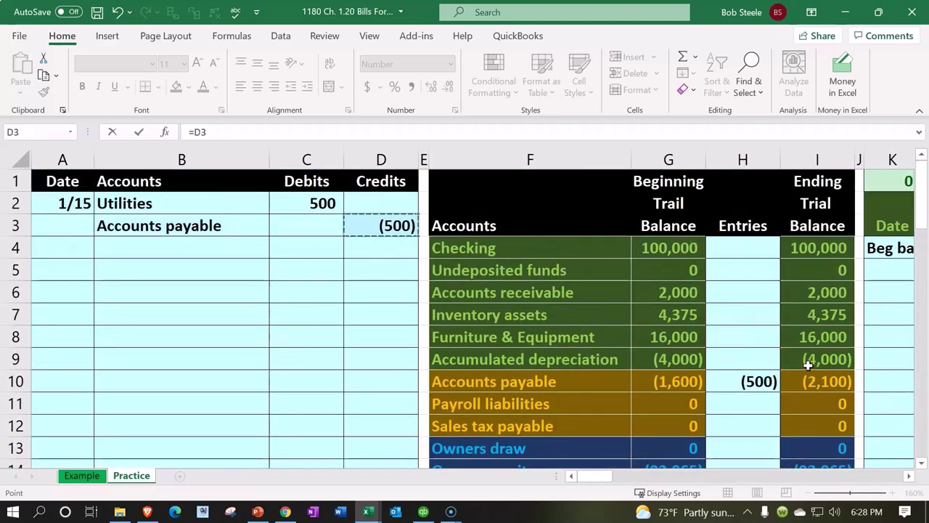
{"action": "key", "text": "Return"}
Step: Check the source reference of Vendor 4's 1/15 entry and the running balance formula beside it
{"action": "key", "text": "Up"}
{"action": "scroll", "coordinate": [807, 365], "scroll_direction": "down", "scroll_amount": 1}
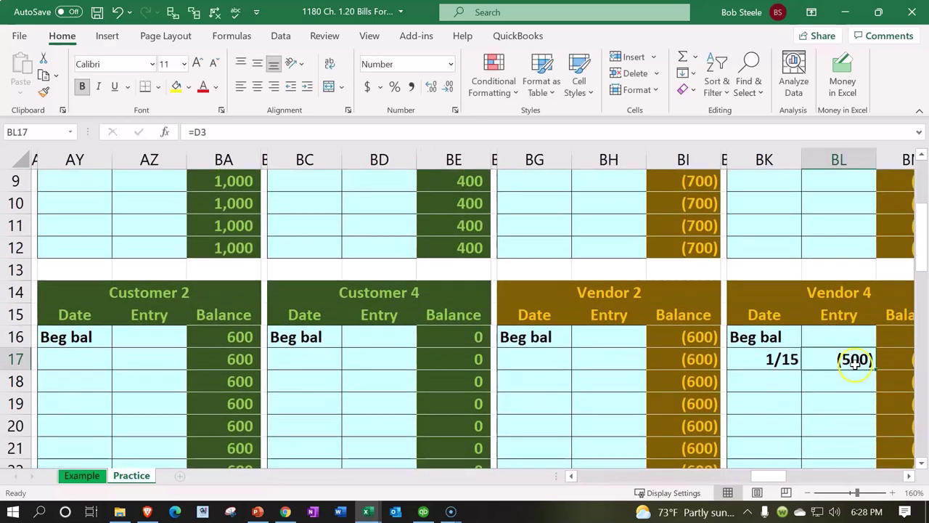
{"action": "double_click", "coordinate": [854, 363]}
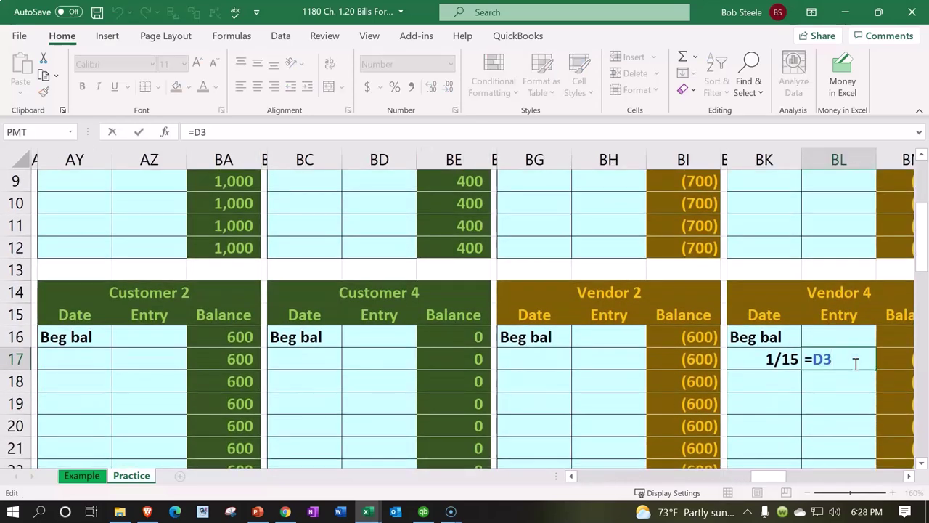
{"action": "key", "text": "Return"}
{"action": "key", "text": "Right"}
{"action": "key", "text": "Up"}
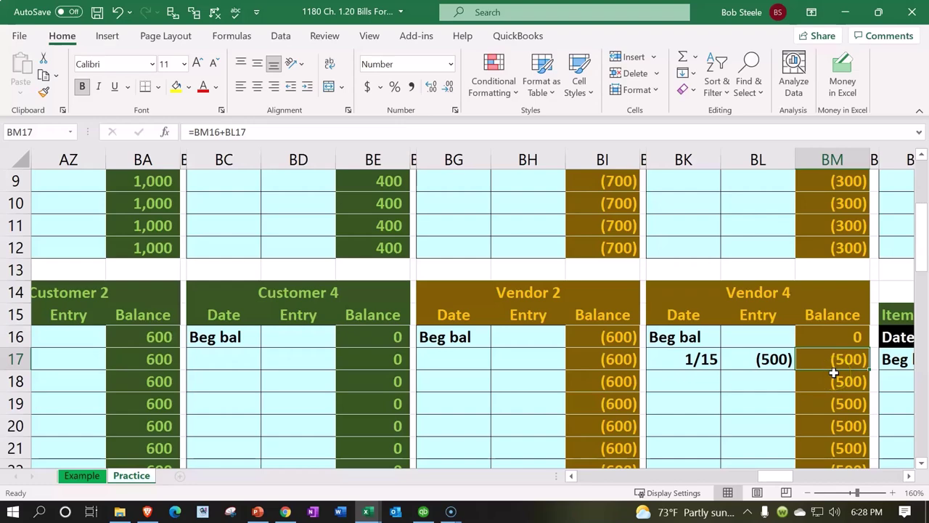
Step: Trace which vendor balances feed the Accounts Payable Subsidiary Ledger total, and inspect the check formula beside it
{"action": "scroll", "coordinate": [833, 372], "scroll_direction": "up", "scroll_amount": 3}
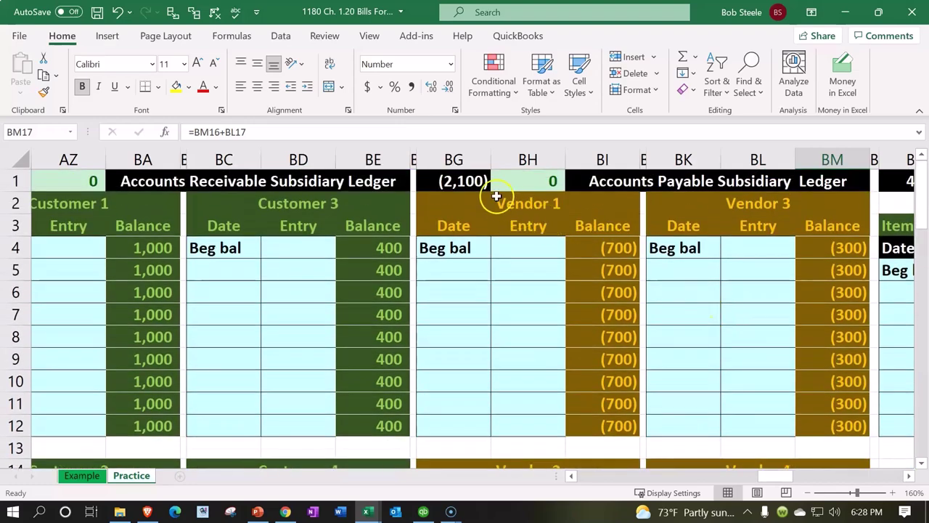
{"action": "left_click", "coordinate": [461, 182]}
{"action": "double_click", "coordinate": [461, 181]}
{"action": "scroll", "coordinate": [668, 338], "scroll_direction": "down", "scroll_amount": 4}
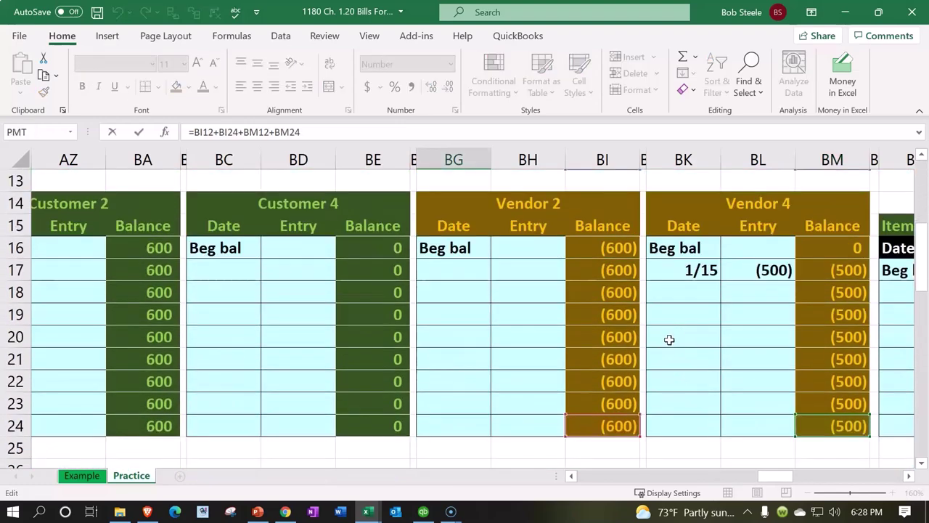
{"action": "scroll", "coordinate": [649, 417], "scroll_direction": "up", "scroll_amount": 4}
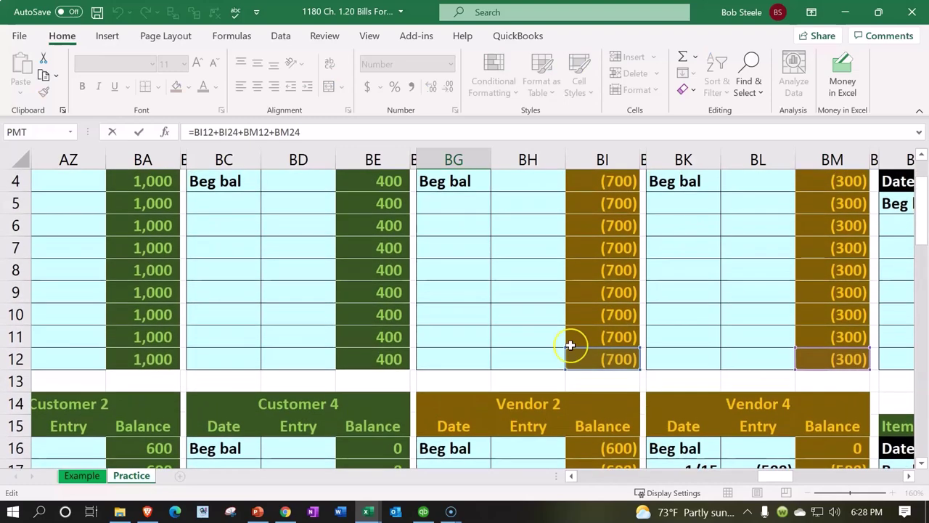
{"action": "key", "text": "Return"}
{"action": "key", "text": "Up"}
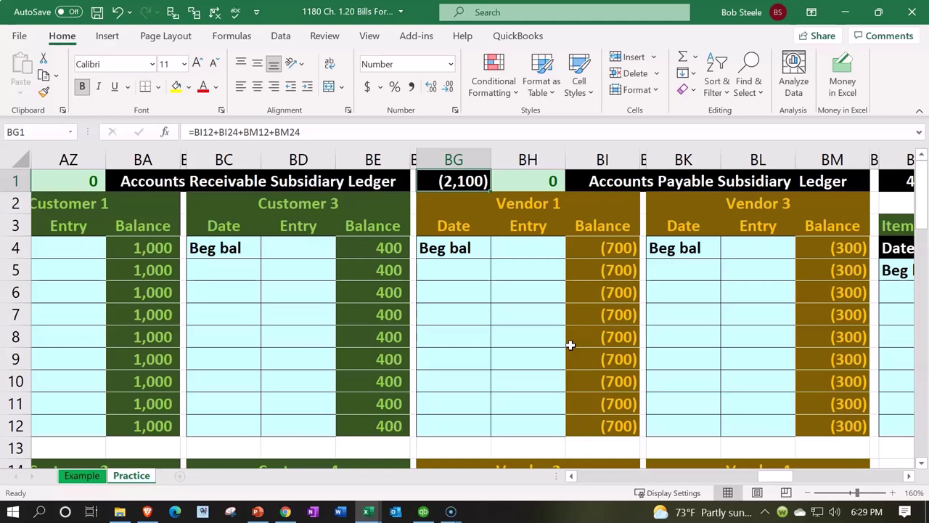
{"action": "key", "text": "Right"}
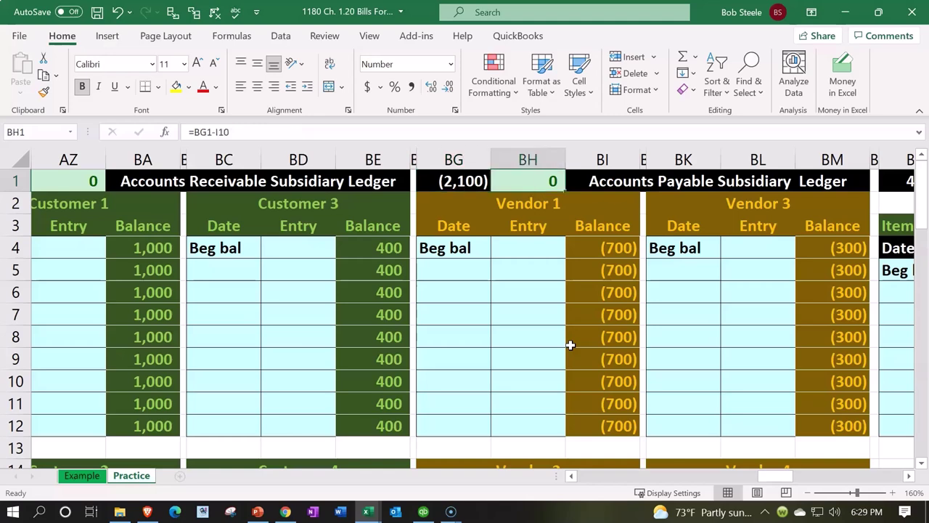
Step: Review the Accounts payable ending balance in the trial balance, to compare with the subsidiary ledger total
{"action": "key", "text": "Left"}
{"action": "key", "text": "Left"}
{"action": "key", "text": "Left"}
{"action": "key", "text": "Left"}
{"action": "key", "text": "Left"}
{"action": "key", "text": "Left"}
{"action": "key", "text": "Left"}
{"action": "key", "text": "Left"}
{"action": "key", "text": "Left"}
{"action": "key", "text": "Left"}
{"action": "key", "text": "Left"}
{"action": "key", "text": "Left"}
{"action": "key", "text": "Left"}
{"action": "key", "text": "Left"}
{"action": "key", "text": "Left"}
{"action": "key", "text": "Left"}
{"action": "key", "text": "Left"}
{"action": "key", "text": "Left"}
{"action": "key", "text": "Left"}
{"action": "key", "text": "Left"}
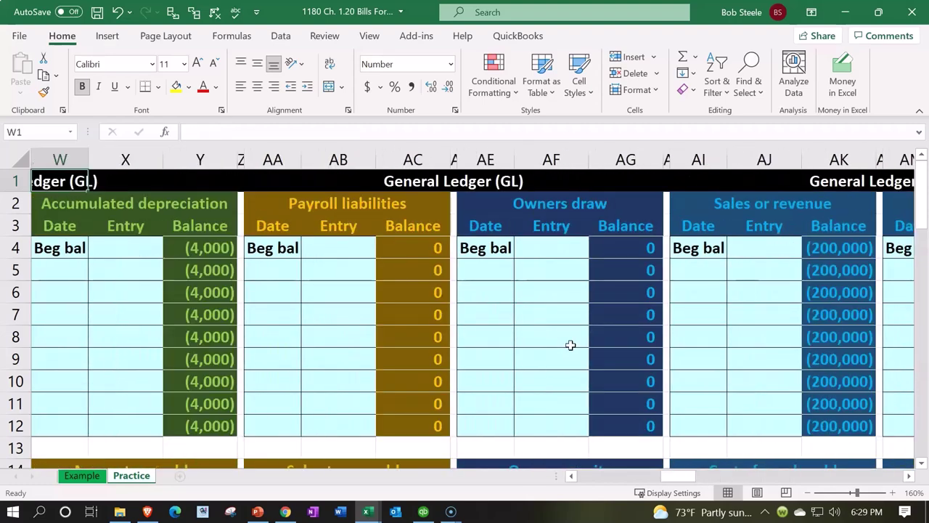
{"action": "key", "text": "Left"}
{"action": "key", "text": "Left"}
{"action": "key", "text": "Left"}
{"action": "key", "text": "Left"}
{"action": "key", "text": "Left"}
{"action": "key", "text": "Left"}
{"action": "key", "text": "Left"}
{"action": "key", "text": "Left"}
{"action": "key", "text": "Left"}
{"action": "key", "text": "Left"}
{"action": "key", "text": "Left"}
{"action": "key", "text": "Left"}
{"action": "key", "text": "Left"}
{"action": "key", "text": "Left"}
{"action": "key", "text": "Left"}
{"action": "key", "text": "Left"}
{"action": "key", "text": "Left"}
{"action": "key", "text": "Left"}
{"action": "key", "text": "Left"}
{"action": "key", "text": "Left"}
{"action": "key", "text": "Right"}
{"action": "key", "text": "Right"}
{"action": "key", "text": "Right"}
{"action": "key", "text": "Right"}
{"action": "key", "text": "Down"}
{"action": "key", "text": "Down"}
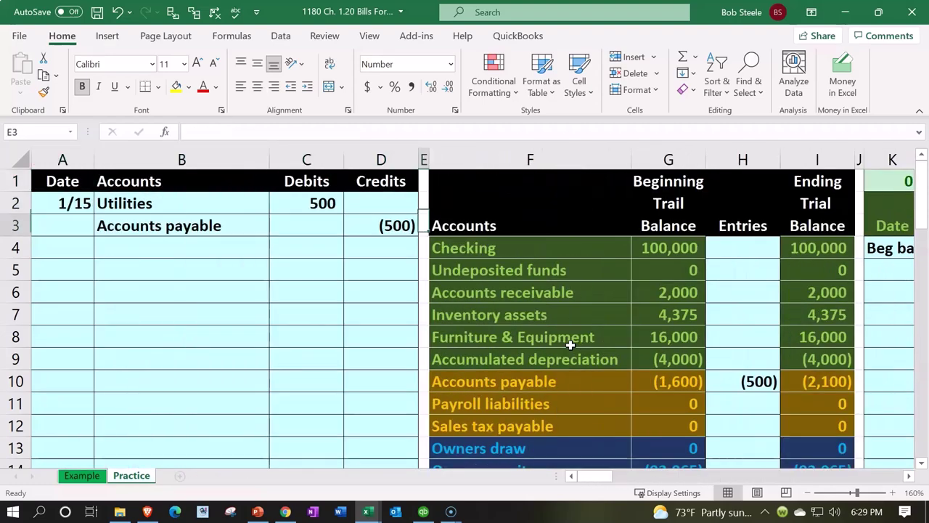
{"action": "key", "text": "Down"}
{"action": "key", "text": "Down"}
{"action": "key", "text": "Down"}
{"action": "key", "text": "Down"}
{"action": "key", "text": "Down"}
{"action": "key", "text": "Down"}
{"action": "key", "text": "Down"}
{"action": "key", "text": "Right"}
{"action": "key", "text": "Right"}
{"action": "key", "text": "Right"}
{"action": "key", "text": "Right"}
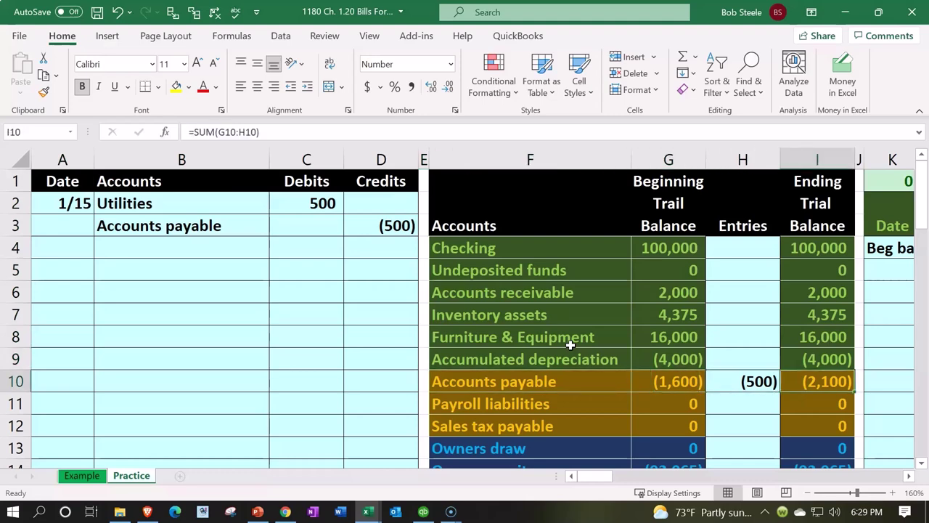
Step: Examine the Accounts payable line on the balance sheet and the trial balance cell it draws from
{"action": "key", "text": "Right"}
{"action": "key", "text": "Right"}
{"action": "key", "text": "Right"}
{"action": "key", "text": "Right"}
{"action": "key", "text": "Right"}
{"action": "key", "text": "Right"}
{"action": "key", "text": "Right"}
{"action": "key", "text": "Right"}
{"action": "key", "text": "Right"}
{"action": "key", "text": "Right"}
{"action": "key", "text": "Right"}
{"action": "key", "text": "Right"}
{"action": "key", "text": "Right"}
{"action": "key", "text": "Right"}
{"action": "key", "text": "Right"}
{"action": "key", "text": "Right"}
{"action": "key", "text": "Right"}
{"action": "key", "text": "Right"}
{"action": "key", "text": "Right"}
{"action": "key", "text": "Right"}
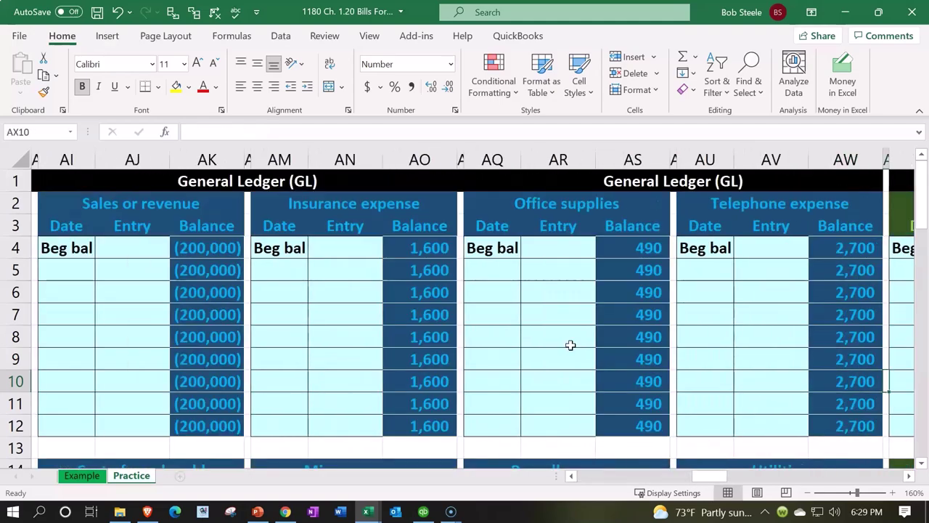
{"action": "key", "text": "Right"}
{"action": "key", "text": "Right"}
{"action": "key", "text": "Right"}
{"action": "key", "text": "Right"}
{"action": "key", "text": "Right"}
{"action": "key", "text": "Right"}
{"action": "key", "text": "Right"}
{"action": "key", "text": "Right"}
{"action": "key", "text": "Right"}
{"action": "key", "text": "Right"}
{"action": "key", "text": "Right"}
{"action": "key", "text": "Right"}
{"action": "key", "text": "Right"}
{"action": "key", "text": "Right"}
{"action": "key", "text": "Right"}
{"action": "key", "text": "Right"}
{"action": "key", "text": "Right"}
{"action": "key", "text": "Right"}
{"action": "key", "text": "Right"}
{"action": "key", "text": "Right"}
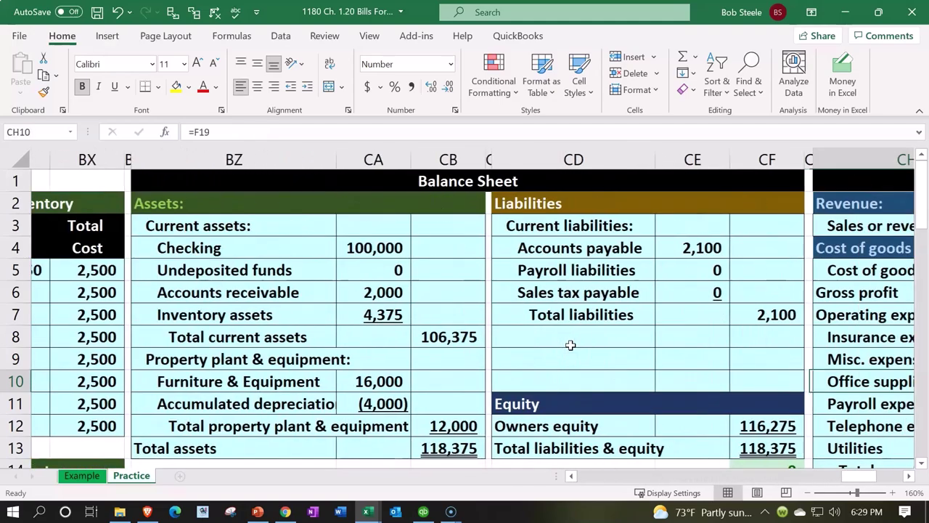
{"action": "key", "text": "Left"}
{"action": "key", "text": "Left"}
{"action": "key", "text": "Up"}
{"action": "key", "text": "Up"}
{"action": "key", "text": "Up"}
{"action": "key", "text": "Up"}
{"action": "key", "text": "Up"}
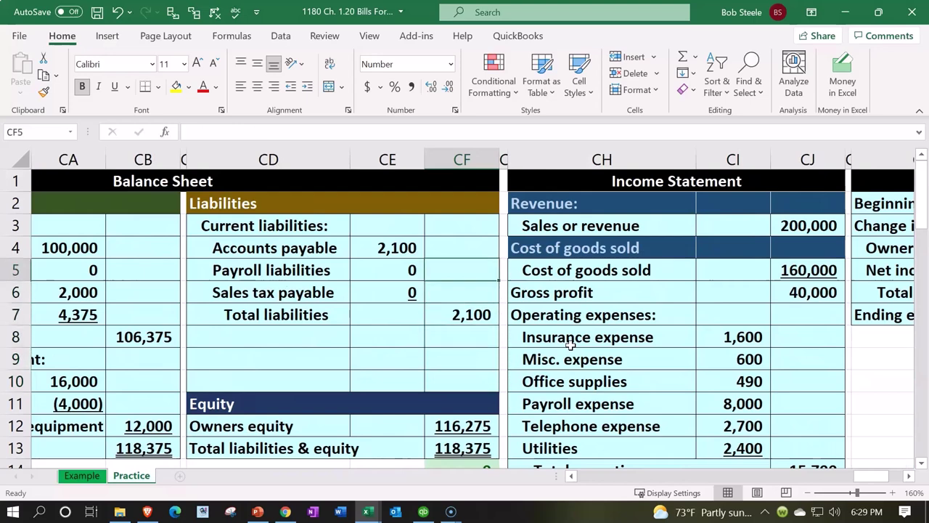
{"action": "key", "text": "Up"}
{"action": "key", "text": "Left"}
Step: Compare total liabilities and equity with total assets on the balance sheet, inspecting the formula behind each total
{"action": "scroll", "coordinate": [571, 345], "scroll_direction": "down", "scroll_amount": 1}
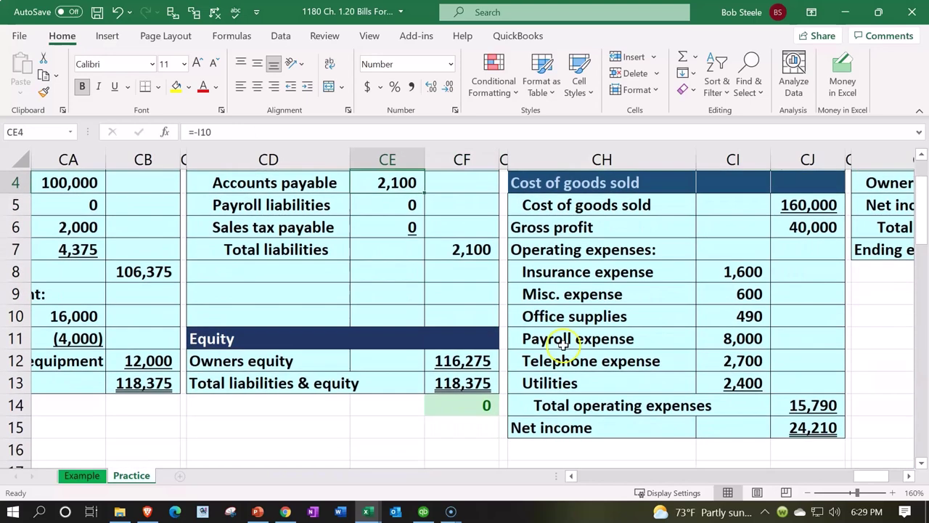
{"action": "left_click", "coordinate": [471, 382]}
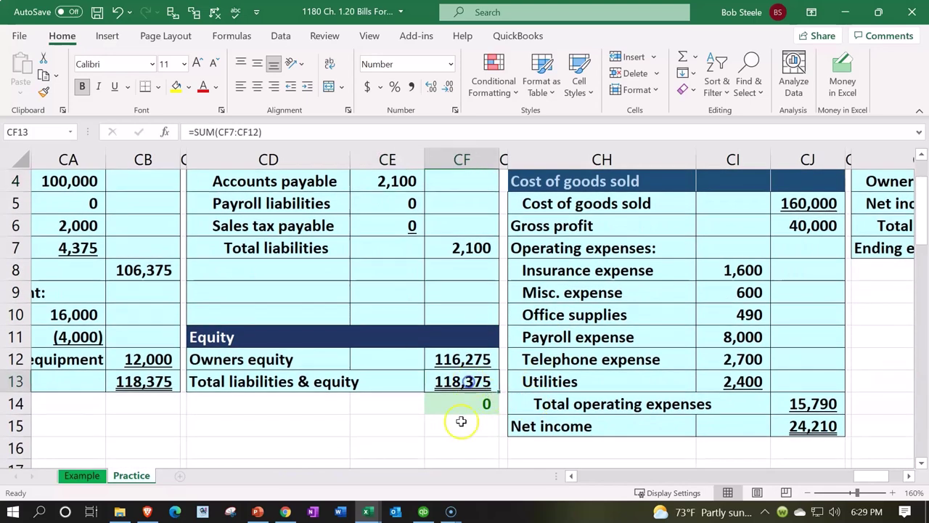
{"action": "left_click", "coordinate": [168, 379]}
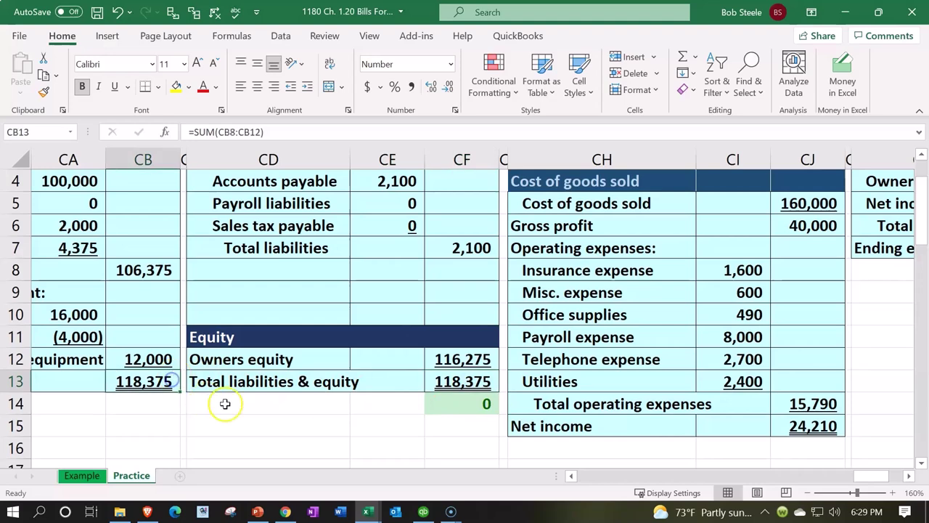
Step: Inspect the Utilities expense and net income on the income statement, including the formulas behind them
{"action": "left_click", "coordinate": [734, 385]}
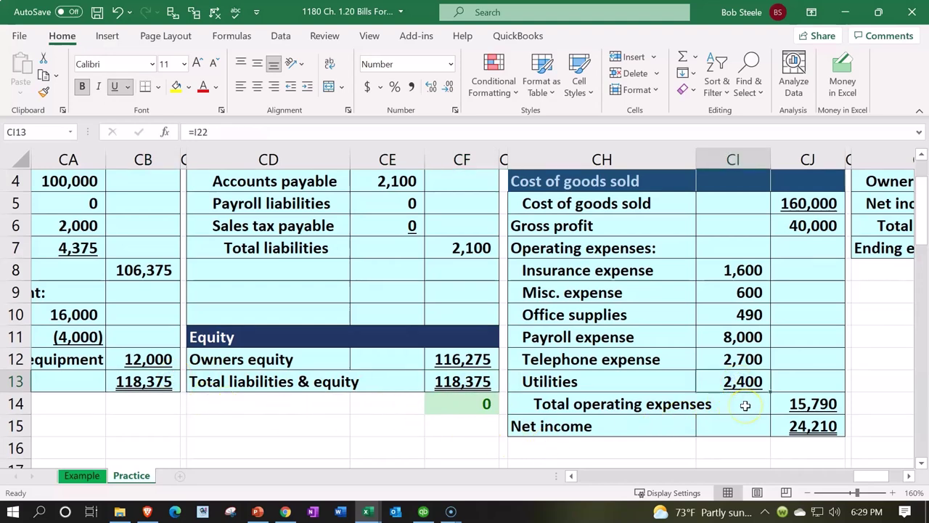
{"action": "left_click", "coordinate": [804, 427]}
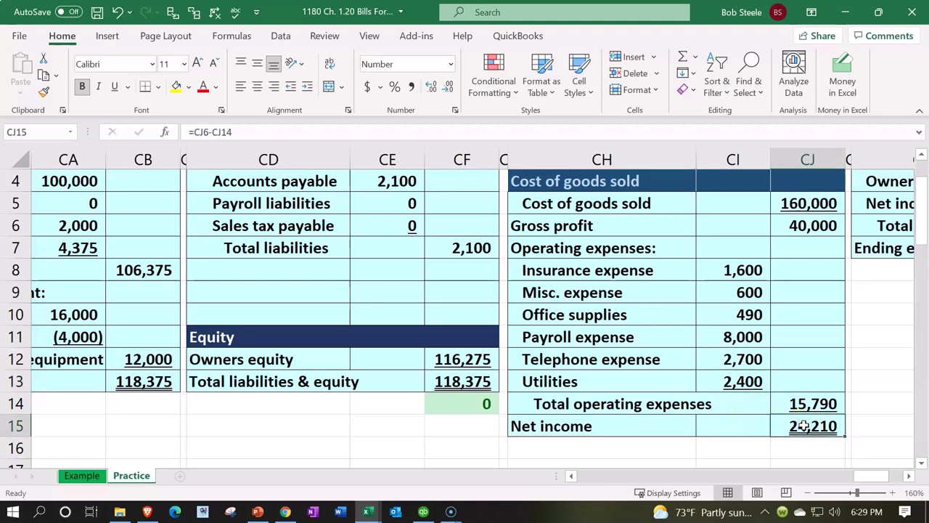
{"action": "scroll", "coordinate": [564, 297], "scroll_direction": "up", "scroll_amount": 1}
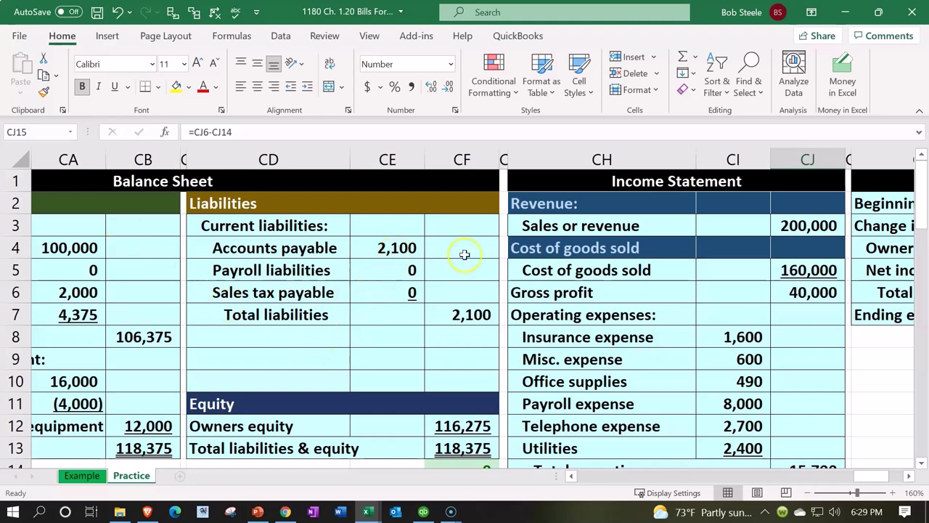
Step: Review the Accounts payable account in the general ledger and check the source of its beginning balance
{"action": "left_click_drag", "start_coordinate": [842, 476], "coordinate": [717, 443]}
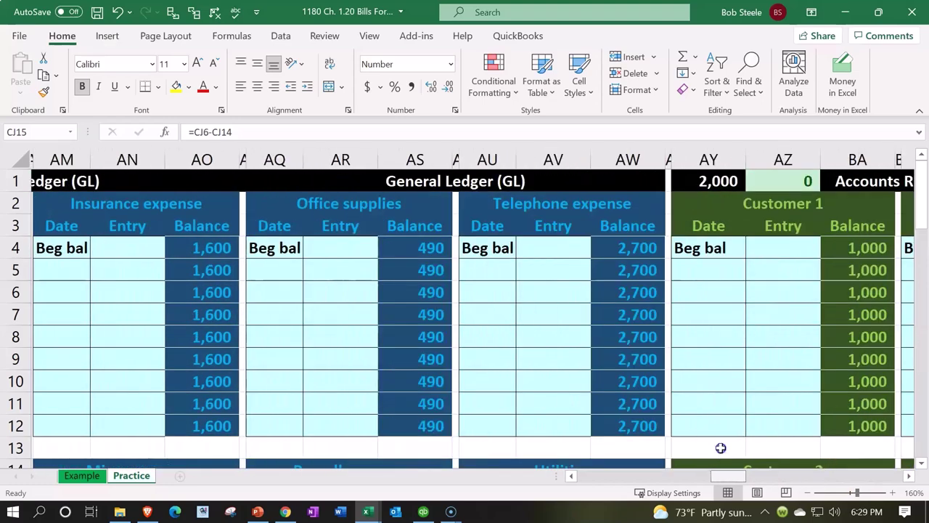
{"action": "scroll", "coordinate": [586, 336], "scroll_direction": "down", "scroll_amount": 3}
{"action": "scroll", "coordinate": [384, 367], "scroll_direction": "down", "scroll_amount": 1}
{"action": "left_click", "coordinate": [384, 367]}
{"action": "key", "text": "Left"}
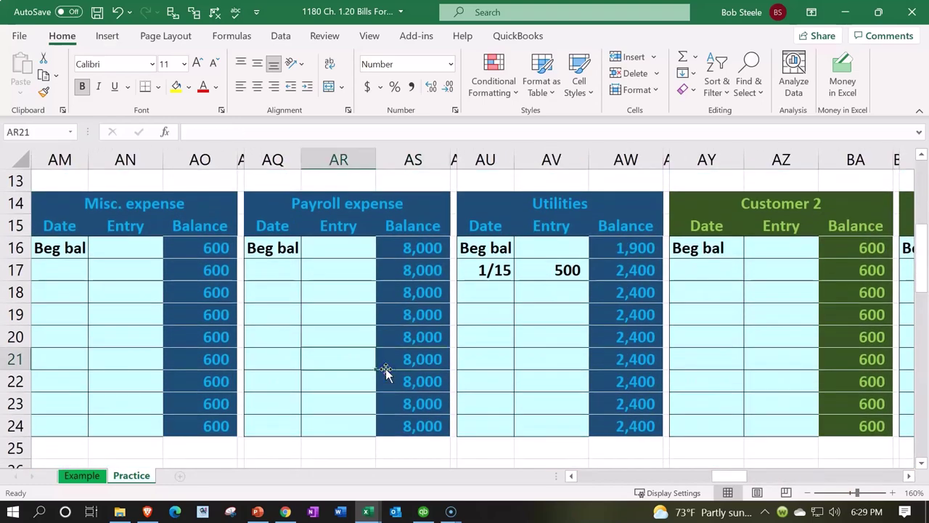
{"action": "key", "text": "Left"}
{"action": "key", "text": "Left"}
{"action": "key", "text": "Left"}
{"action": "key", "text": "Left"}
{"action": "key", "text": "Left"}
{"action": "key", "text": "Left"}
{"action": "key", "text": "Left"}
{"action": "key", "text": "Left"}
{"action": "key", "text": "Left"}
{"action": "key", "text": "Left"}
{"action": "key", "text": "Left"}
{"action": "key", "text": "Left"}
{"action": "key", "text": "Left"}
{"action": "key", "text": "Left"}
{"action": "key", "text": "Left"}
{"action": "key", "text": "Left"}
{"action": "key", "text": "Left"}
{"action": "key", "text": "Left"}
{"action": "key", "text": "Left"}
{"action": "key", "text": "Left"}
{"action": "key", "text": "Left"}
{"action": "key", "text": "Left"}
{"action": "key", "text": "Left"}
{"action": "key", "text": "Left"}
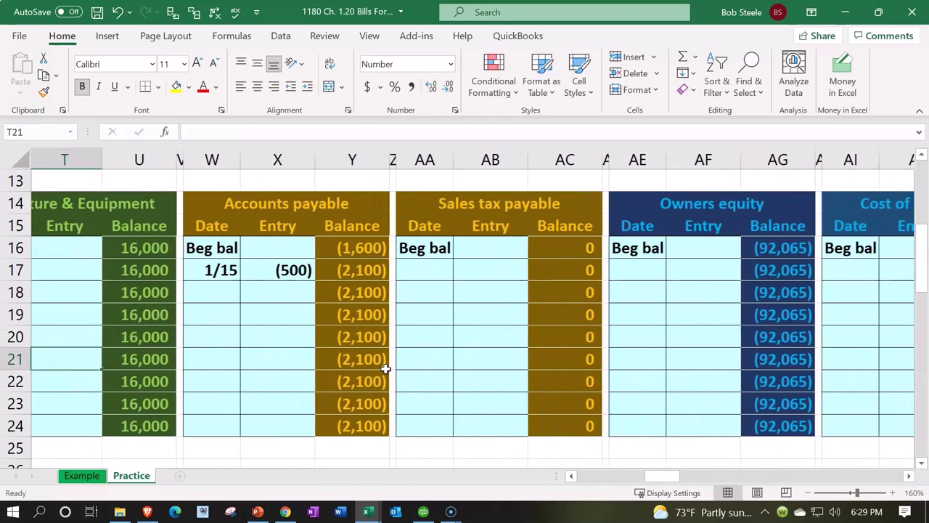
{"action": "left_click", "coordinate": [361, 248]}
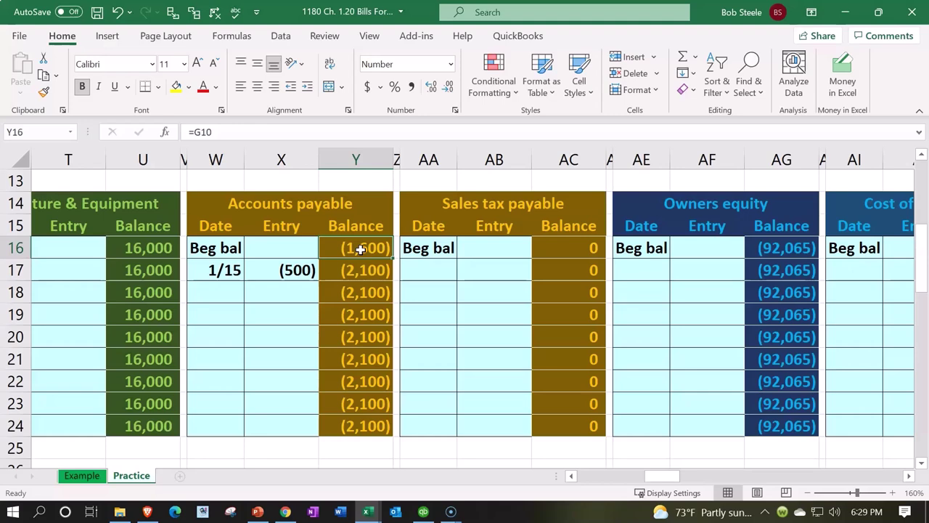
Step: Return to the 1/15 journal entry beside the trial balance, at the date cell of the Accounts payable line
{"action": "scroll", "coordinate": [361, 248], "scroll_direction": "up", "scroll_amount": 4}
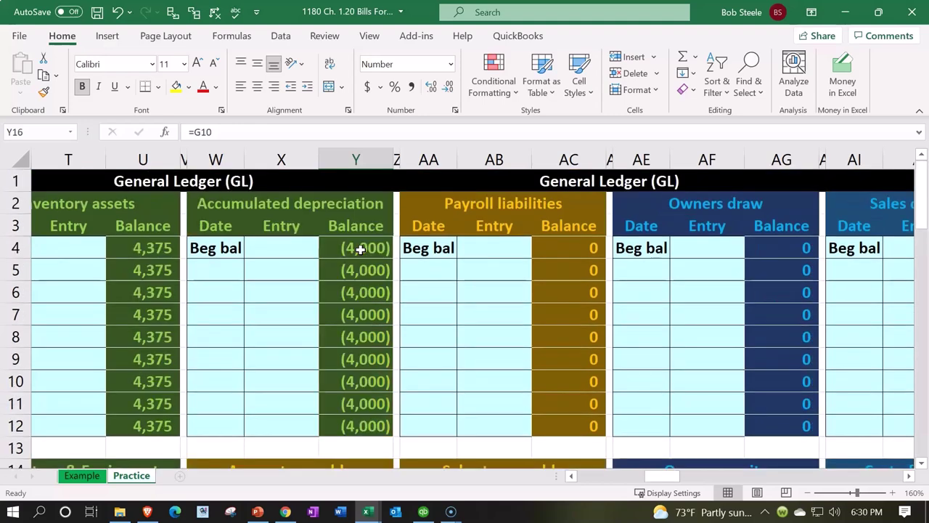
{"action": "left_click", "coordinate": [285, 226]}
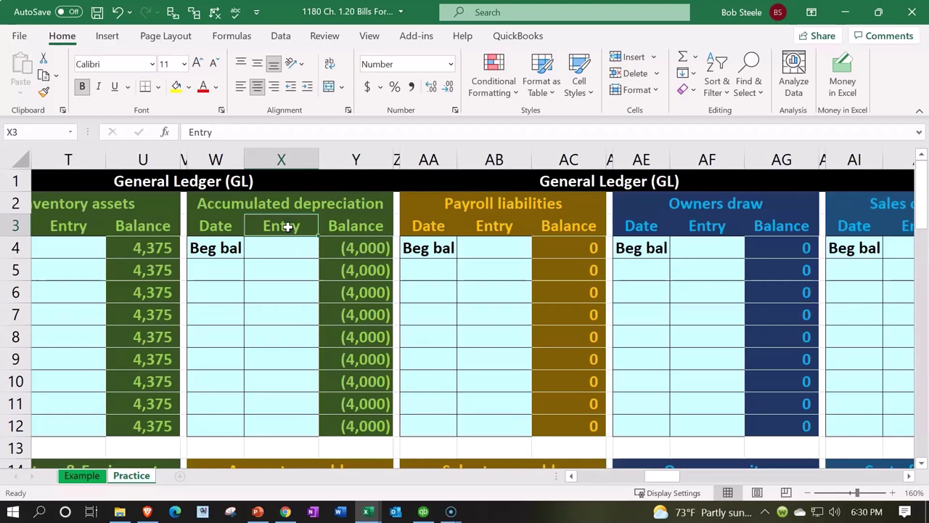
{"action": "key", "text": "Left"}
{"action": "key", "text": "Left"}
{"action": "key", "text": "Left"}
{"action": "key", "text": "Left"}
{"action": "key", "text": "Left"}
{"action": "key", "text": "Left"}
{"action": "key", "text": "Left"}
{"action": "key", "text": "Left"}
{"action": "key", "text": "Left"}
{"action": "key", "text": "Left"}
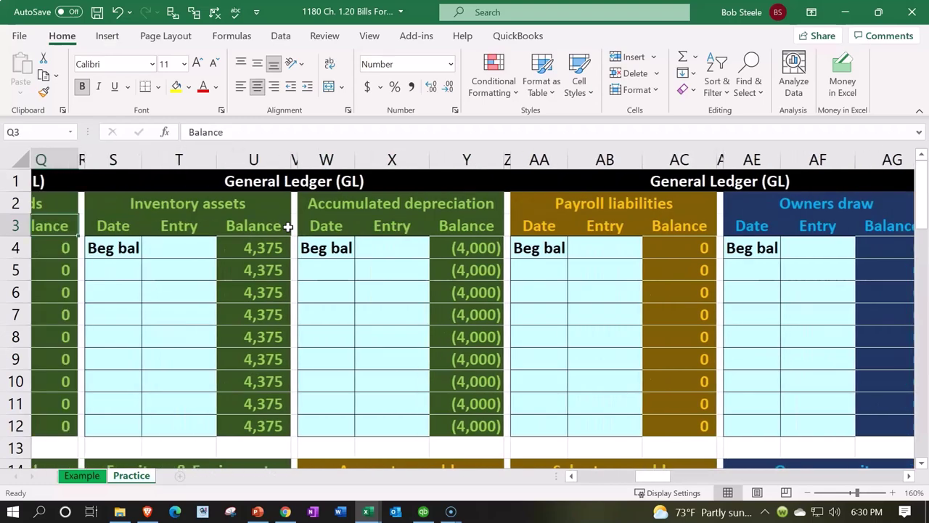
{"action": "key", "text": "Left"}
{"action": "key", "text": "Left"}
{"action": "key", "text": "Left"}
{"action": "key", "text": "Left"}
{"action": "key", "text": "Left"}
{"action": "key", "text": "Left"}
{"action": "key", "text": "Left"}
{"action": "key", "text": "Left"}
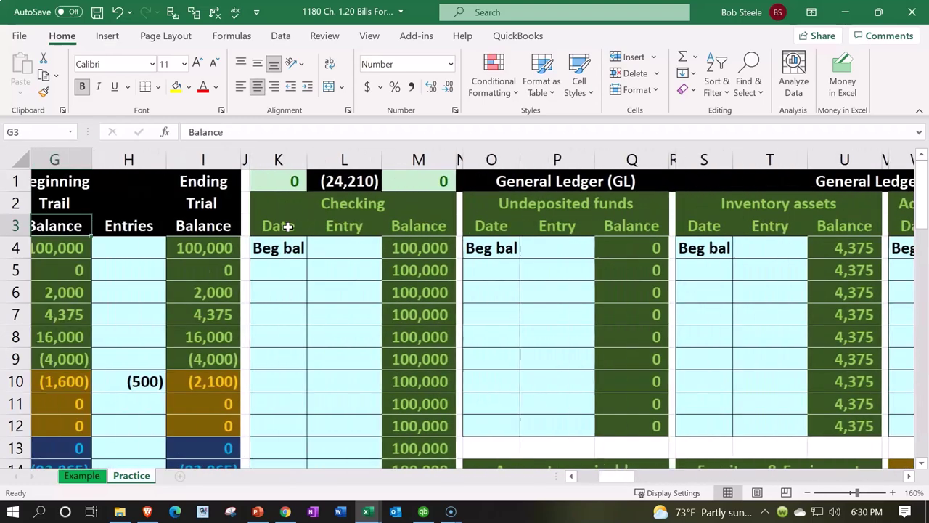
{"action": "key", "text": "Left"}
{"action": "key", "text": "Left"}
{"action": "key", "text": "Left"}
{"action": "key", "text": "Left"}
{"action": "key", "text": "Left"}
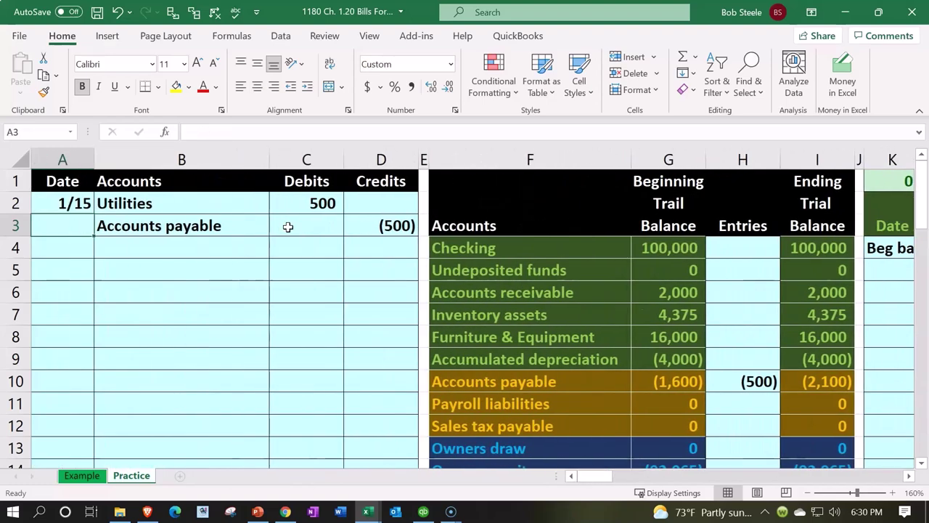